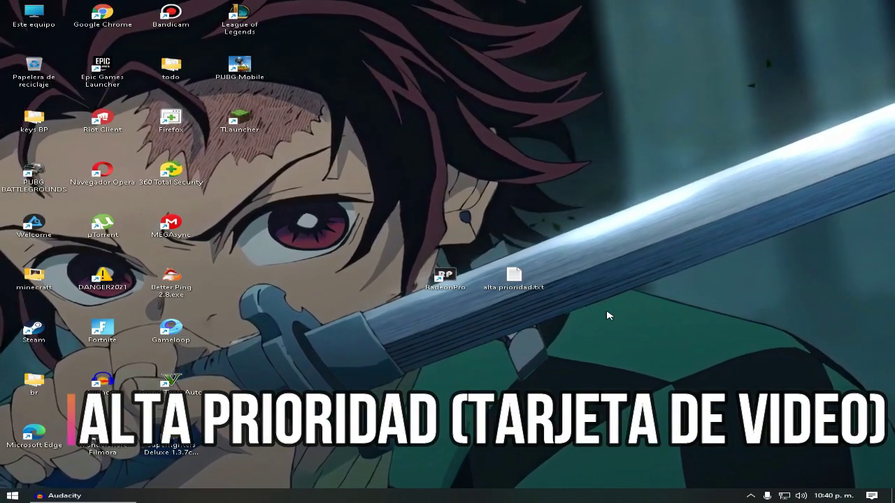
- Open the graphics settings from the Windows display settings and remove the existing Grand Theft Auto V preference
right_click(607, 315)
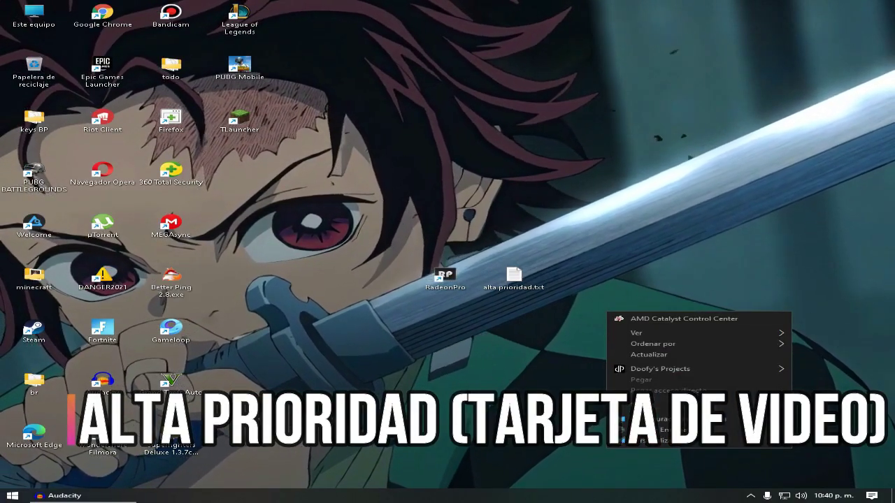
click(662, 420)
scroll(522, 345, down, 1)
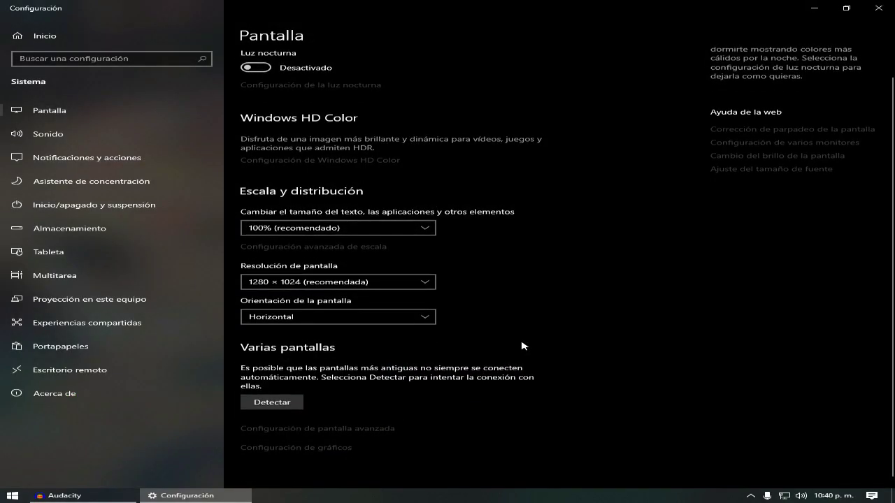
click(326, 447)
click(100, 204)
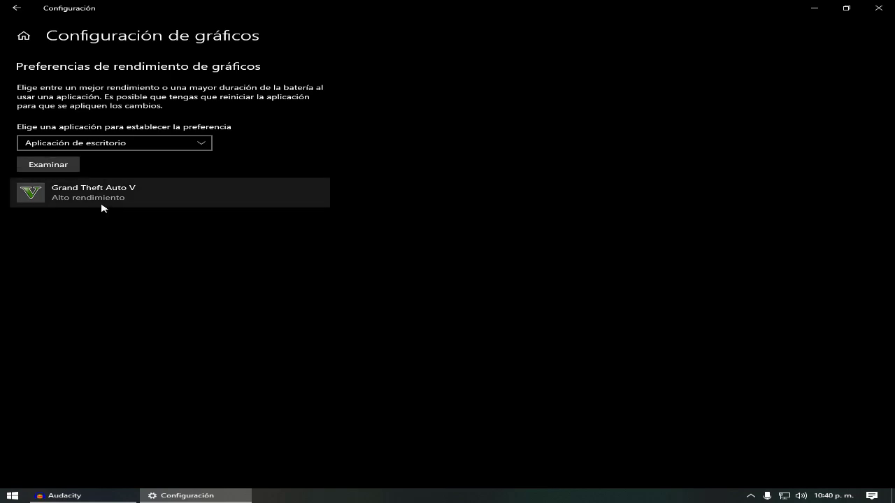
click(291, 235)
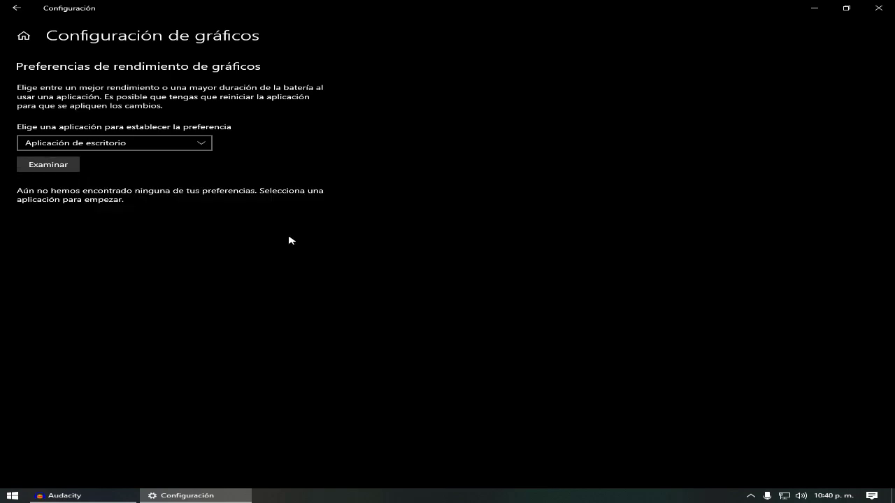
- Add GTA5.exe from the Grand Theft Auto V folder as a desktop application in the graphics performance preferences
click(64, 165)
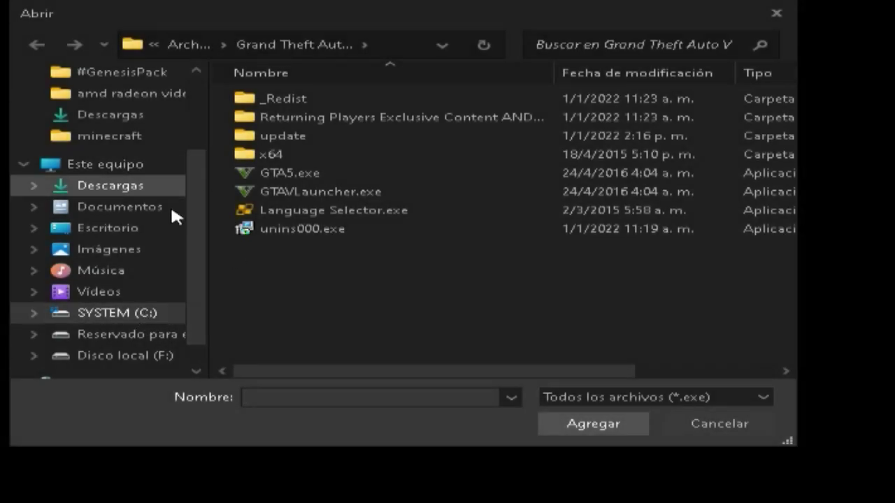
scroll(135, 198, up, 2)
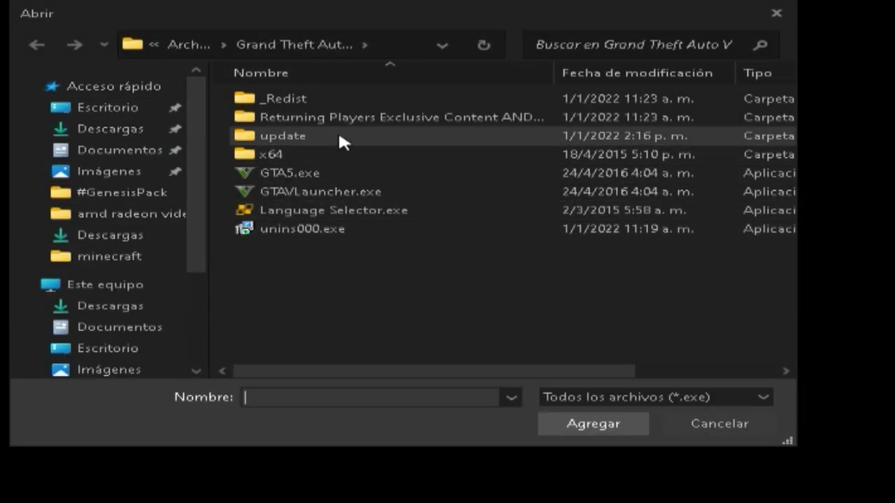
click(349, 172)
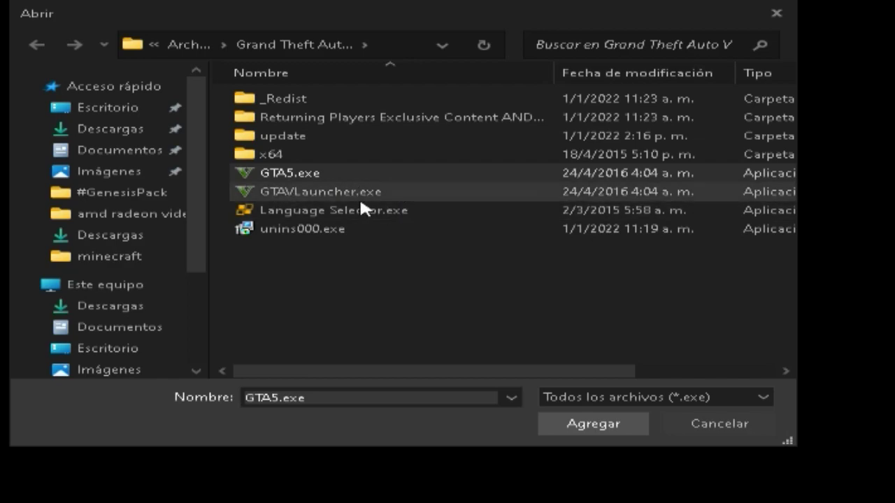
click(588, 426)
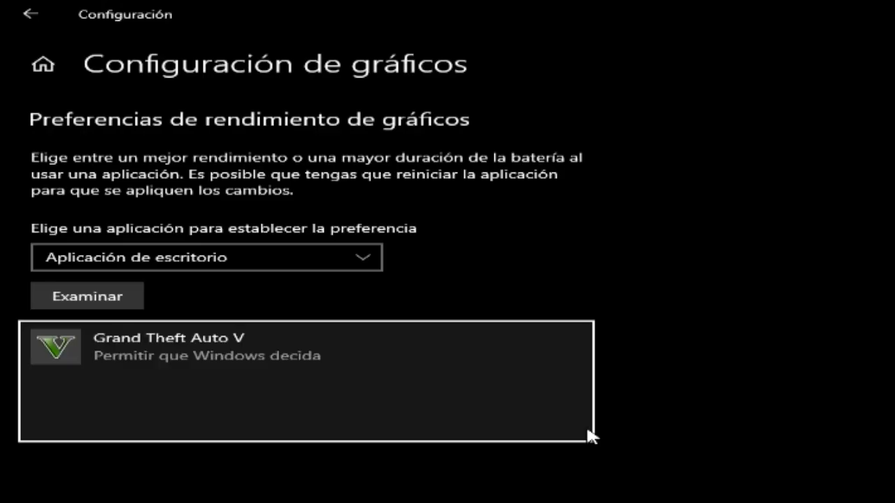
- Set the Grand Theft Auto V graphics preference to Alto rendimiento, save it and close the settings
click(216, 235)
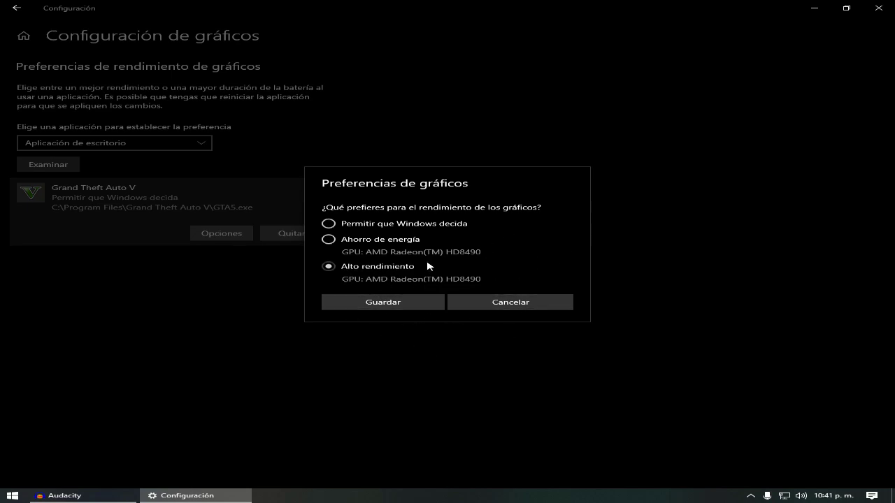
click(380, 307)
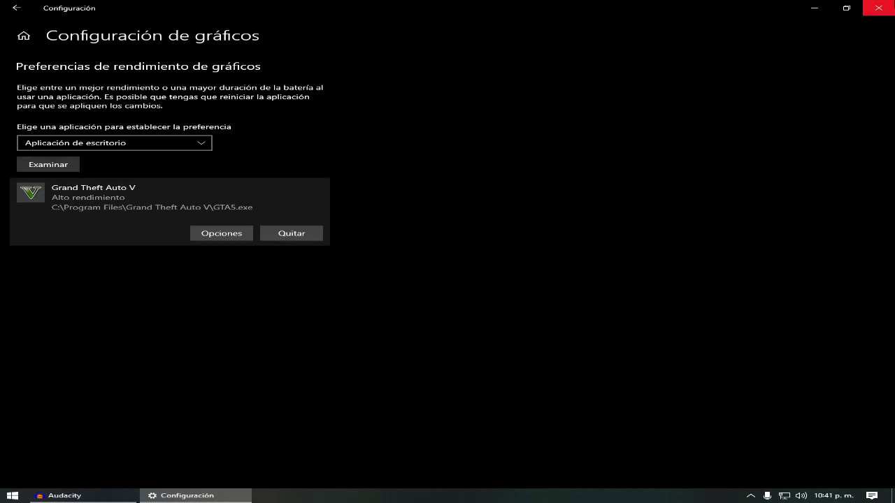
click(878, 8)
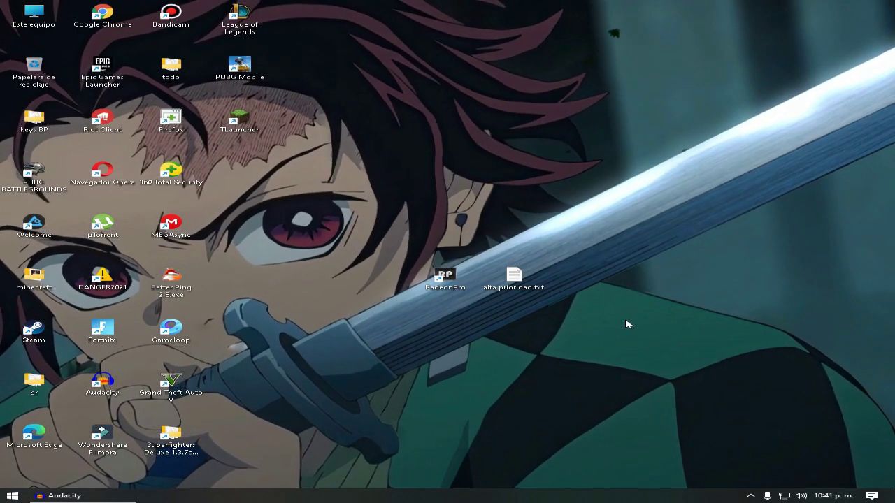
- Open alta prioridad.txt from the desktop and check its CpuPriorityClass line
double_click(530, 276)
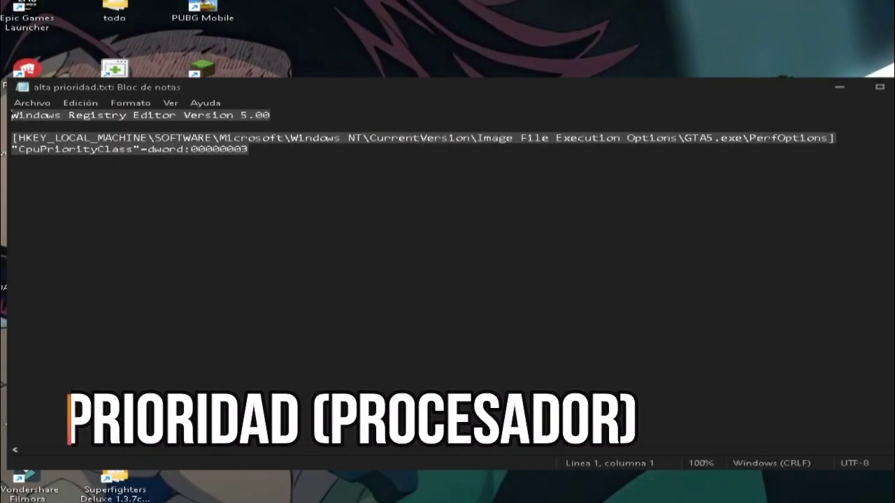
click(402, 216)
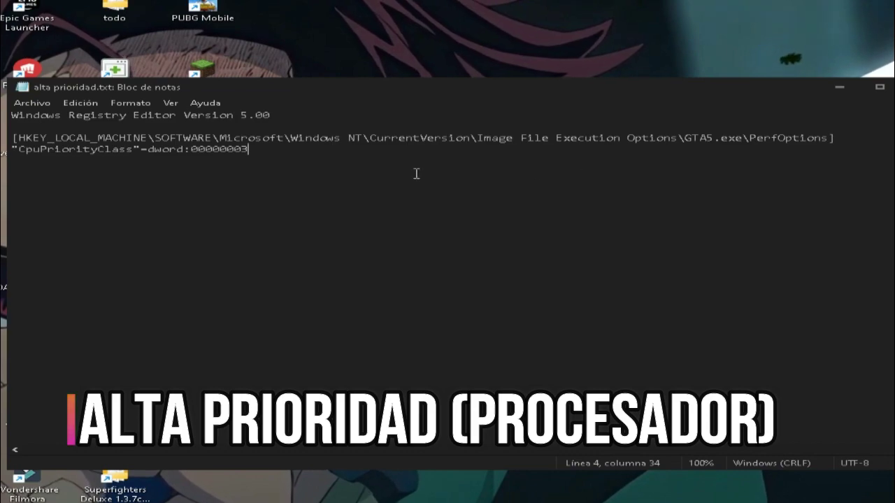
drag(258, 149, 11, 150)
click(11, 150)
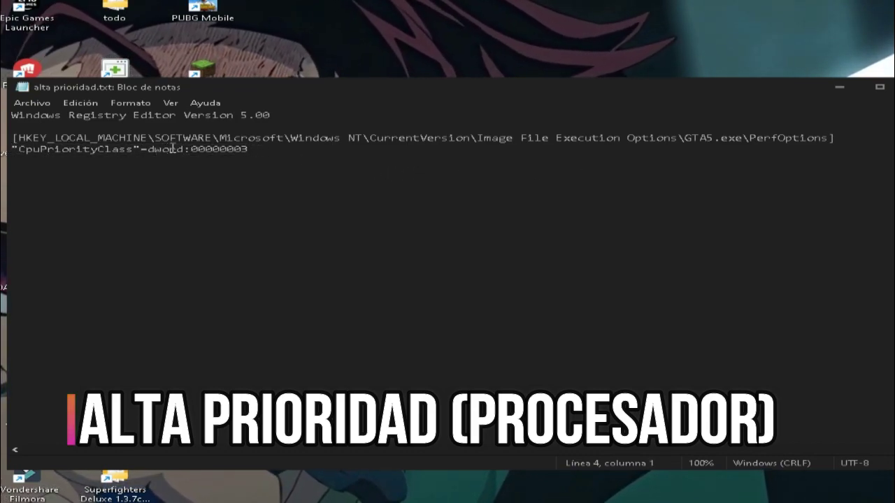
drag(262, 150, 24, 154)
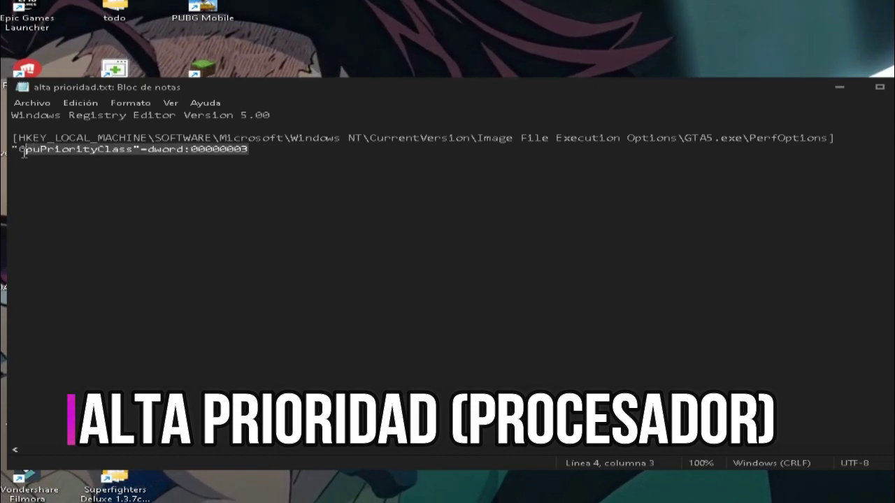
click(84, 156)
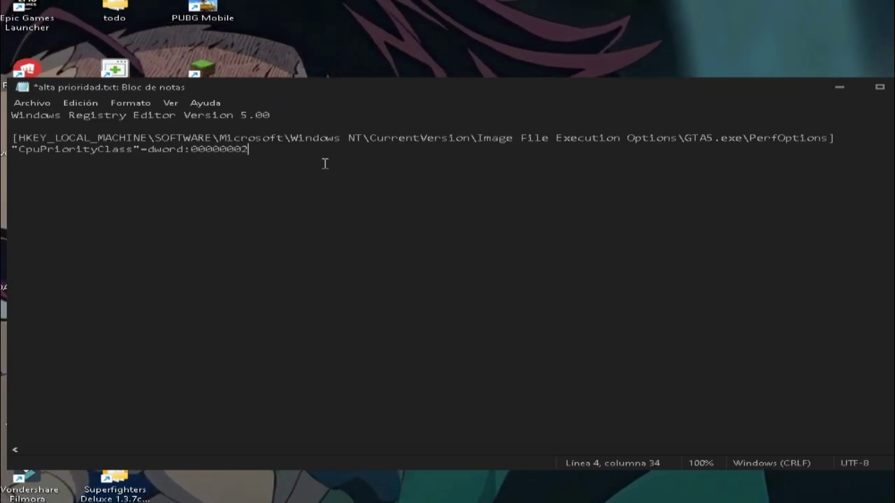
- Try a different ending for the CpuPriorityClass dword value, then restore it to 00000003
text(23)
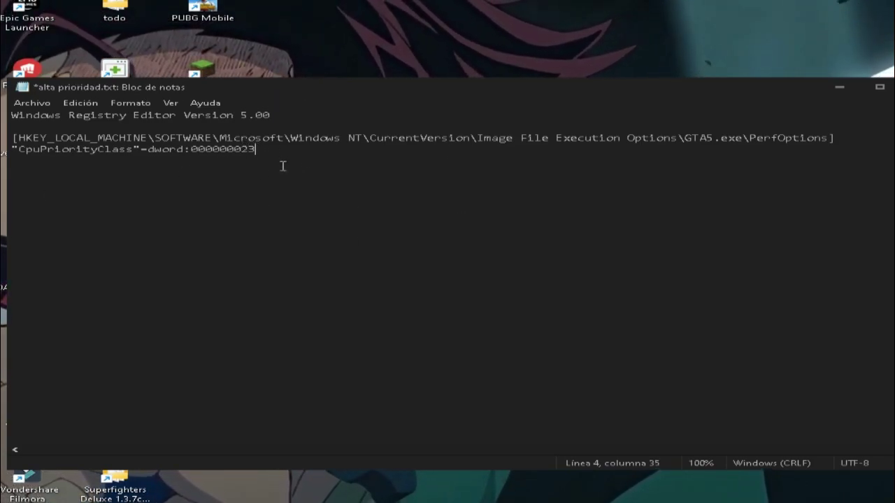
key(BackSpace)
key(BackSpace)
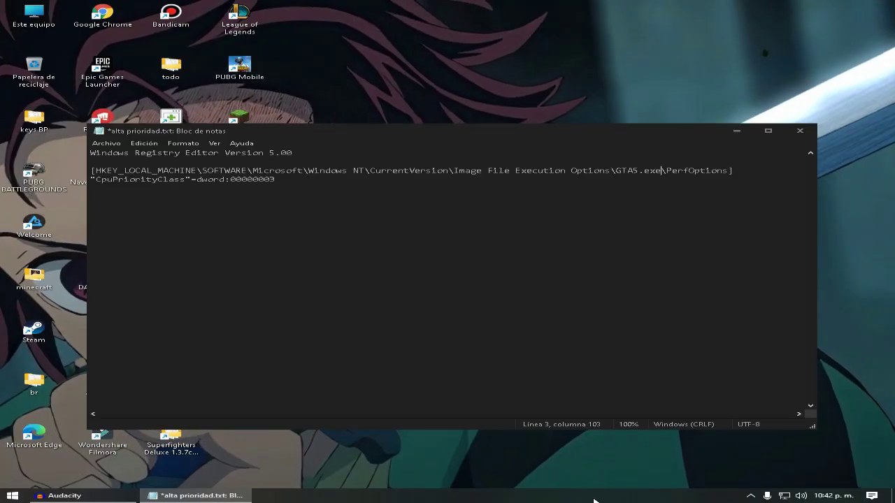
- Look up the Bandicam process's executable name in its Task Manager properties and compare it with the GTA5.exe part of the registry path
right_click(599, 495)
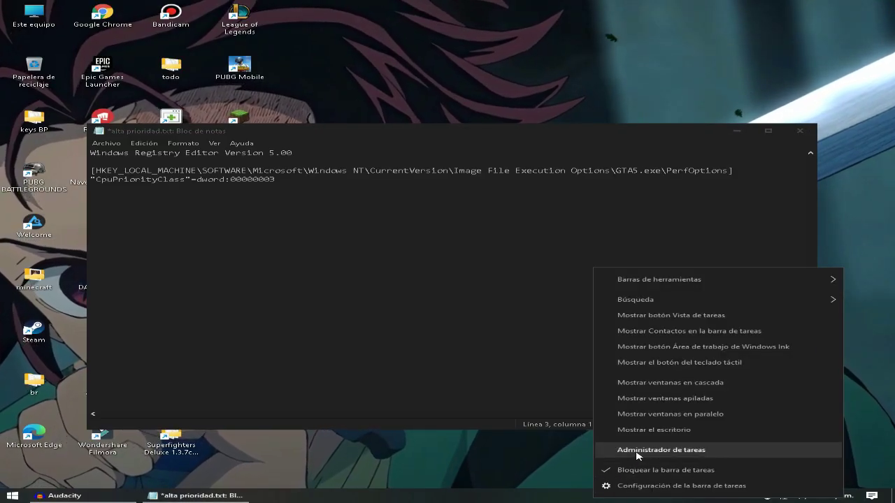
click(637, 446)
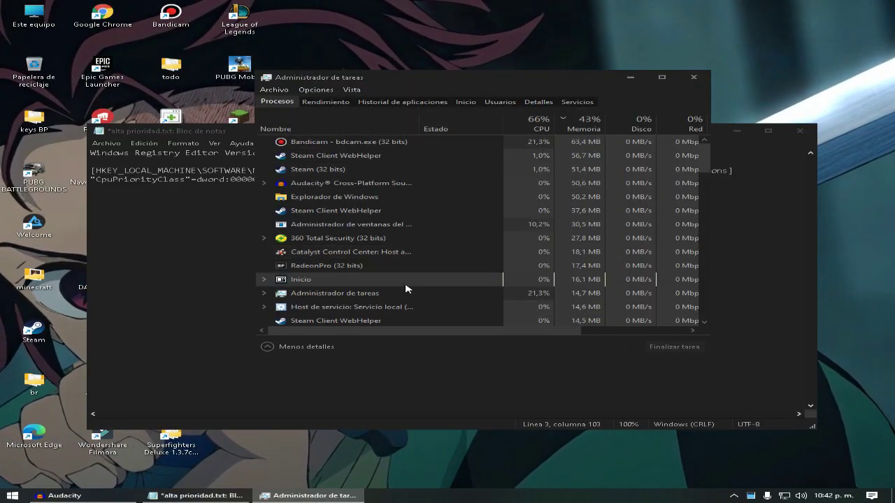
right_click(397, 144)
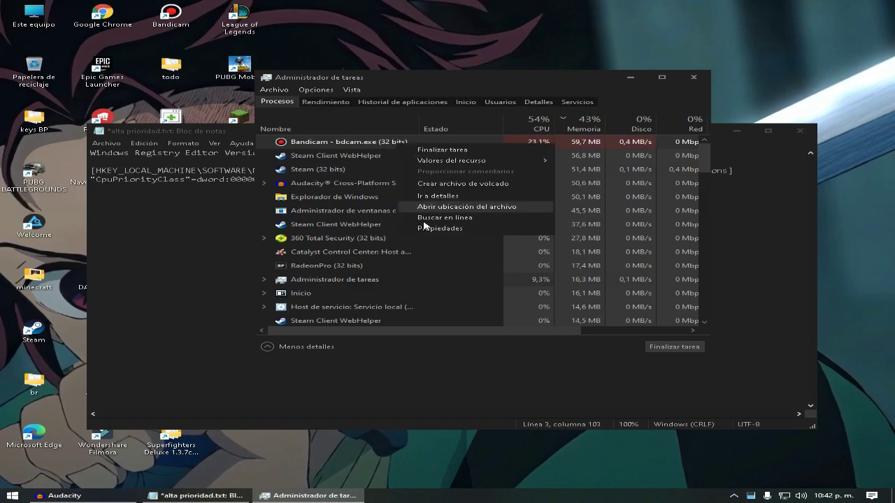
click(447, 228)
double_click(566, 269)
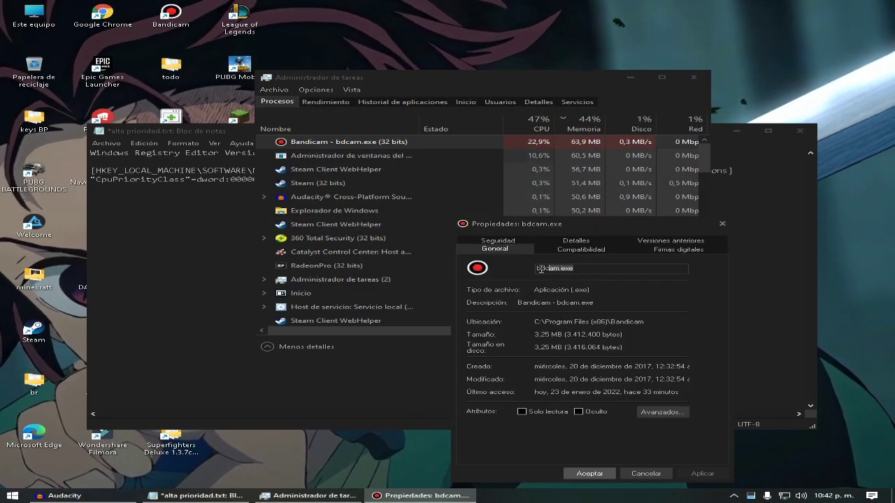
key(End)
key(ctrl+z)
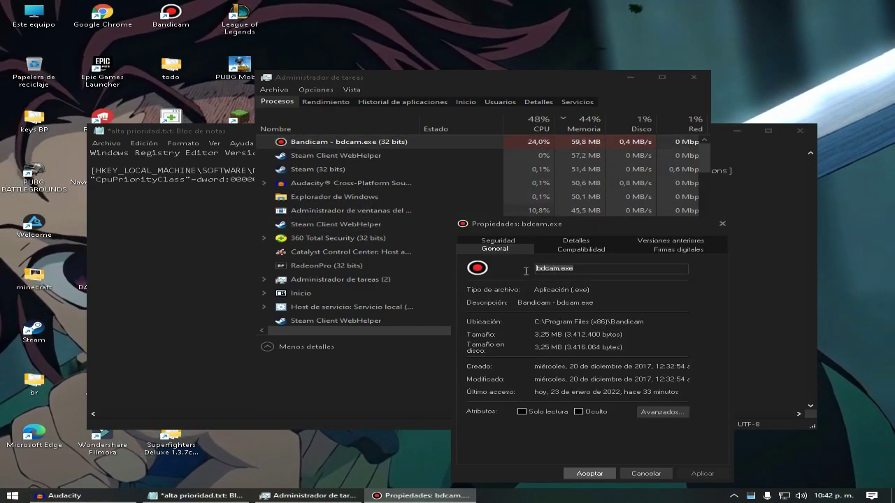
click(584, 268)
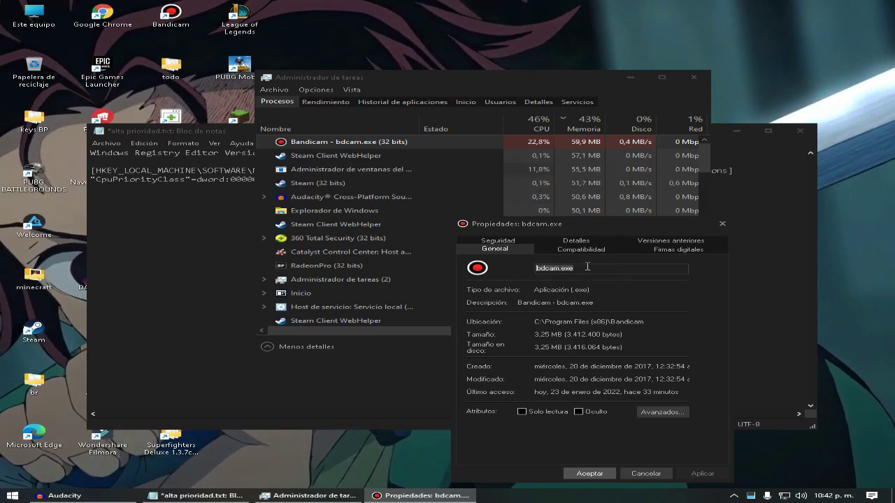
click(721, 223)
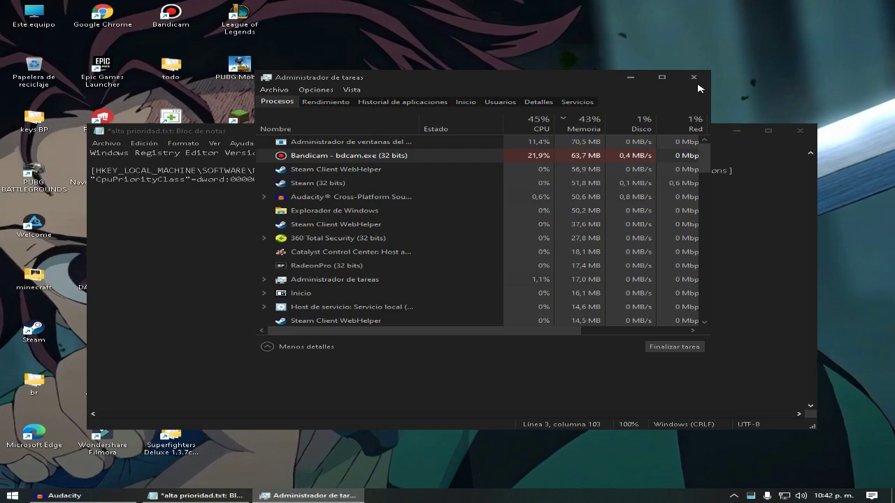
click(693, 78)
drag(662, 172, 612, 172)
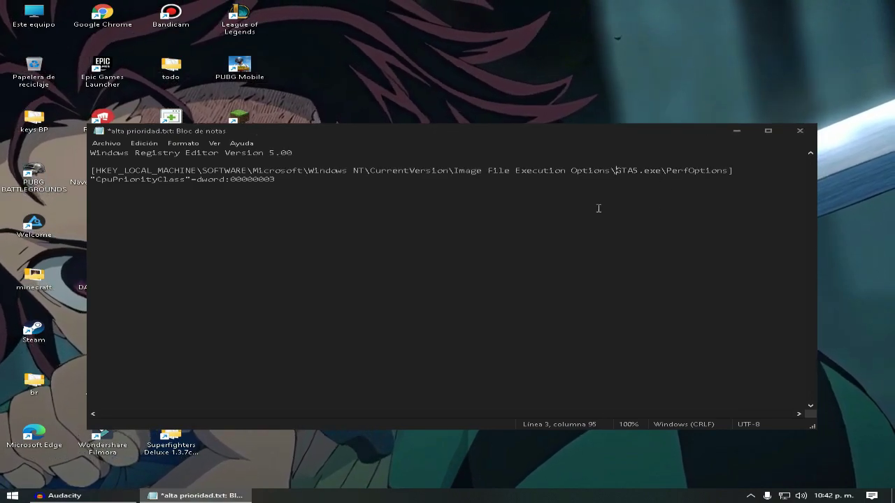
- Save the text file to the desktop as alta prioridad.reg with type Todos los archivos, and close the file
click(105, 143)
click(192, 204)
click(300, 364)
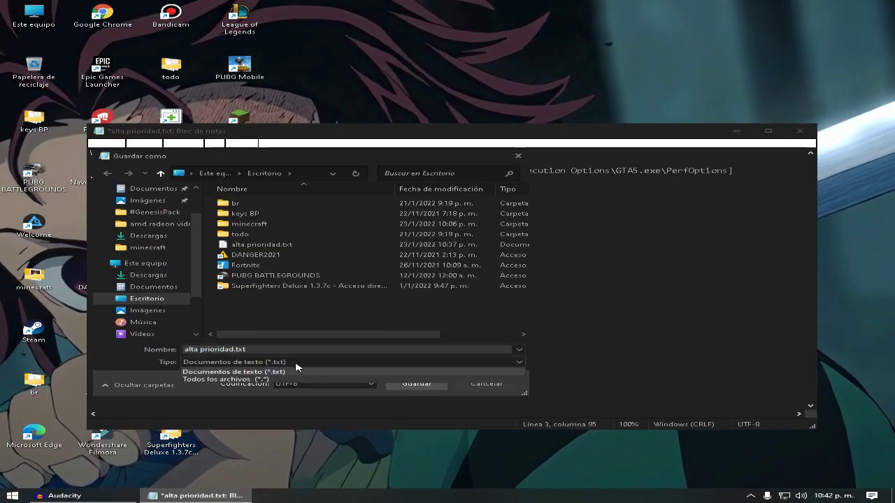
click(259, 379)
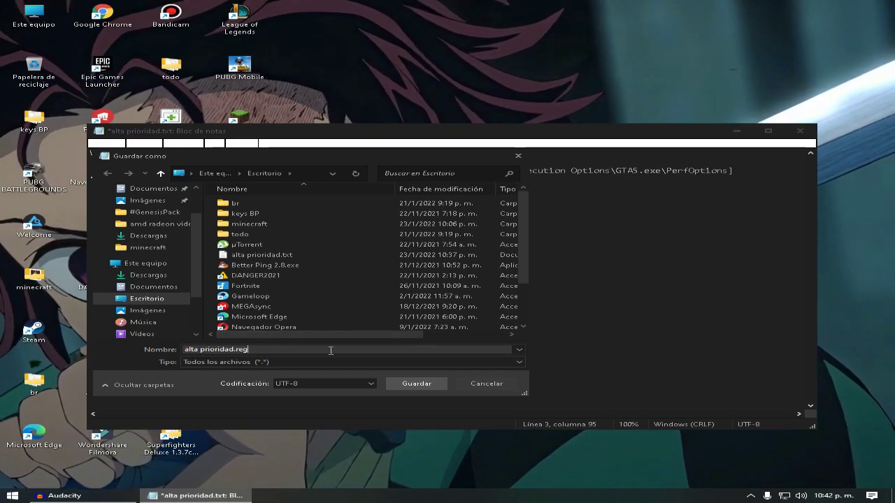
click(418, 387)
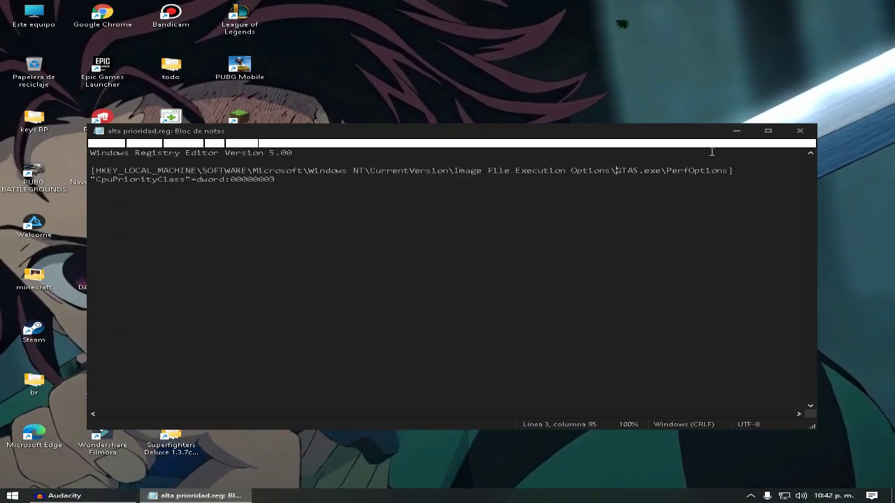
click(798, 132)
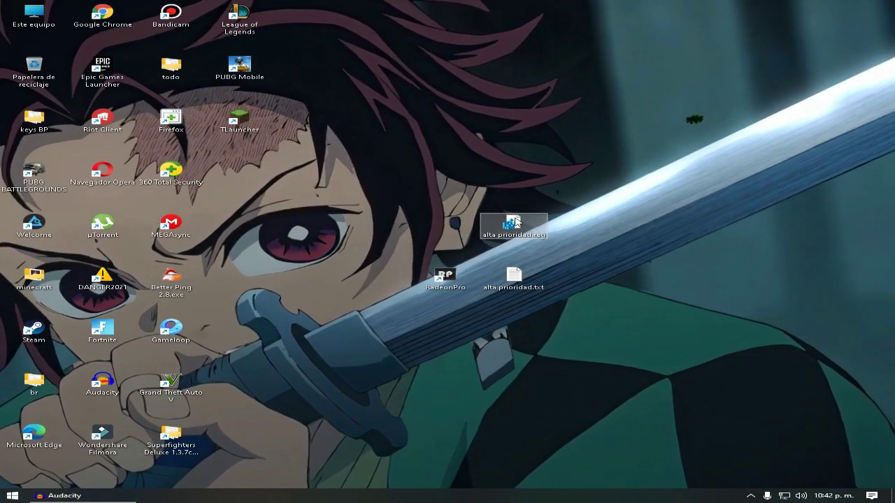
- Merge alta prioridad.reg from the desktop into the Windows Registry, accepting the confirmations
double_click(515, 221)
click(544, 257)
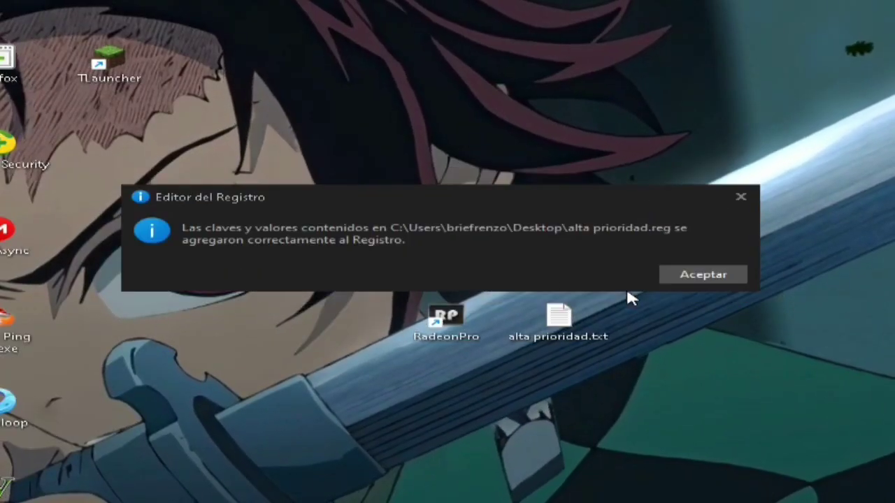
click(707, 278)
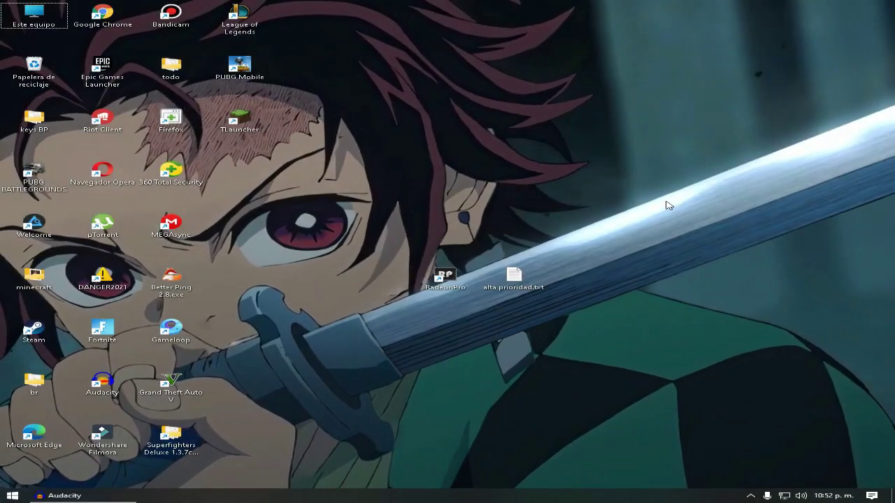
- Open AMD Catalyst Control Center from the desktop and go to Configuración de aplicaciones 3D under Juegos
right_click(666, 202)
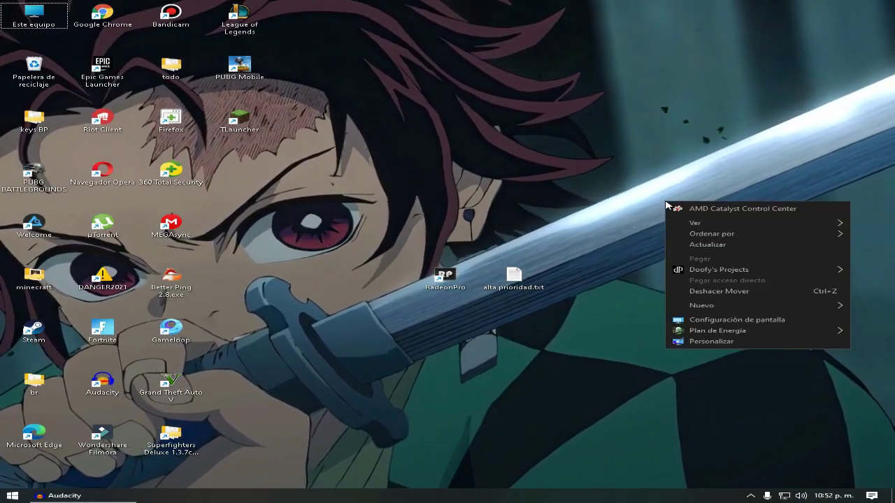
click(696, 208)
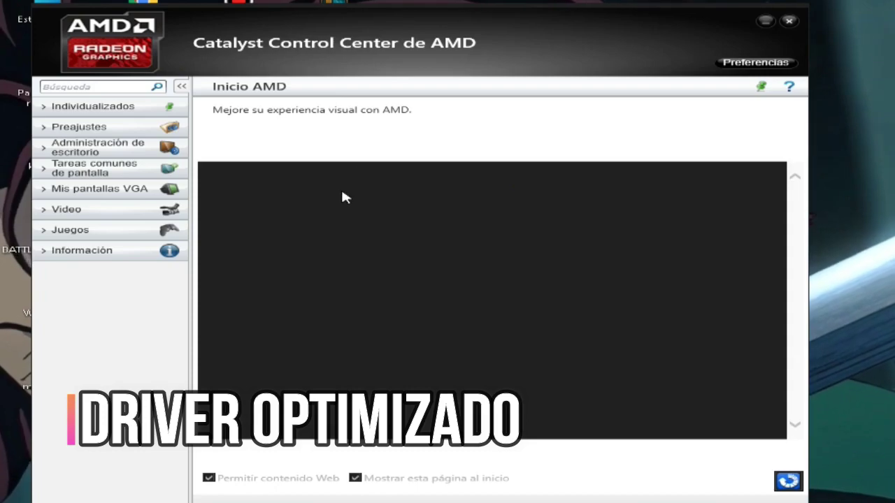
click(70, 230)
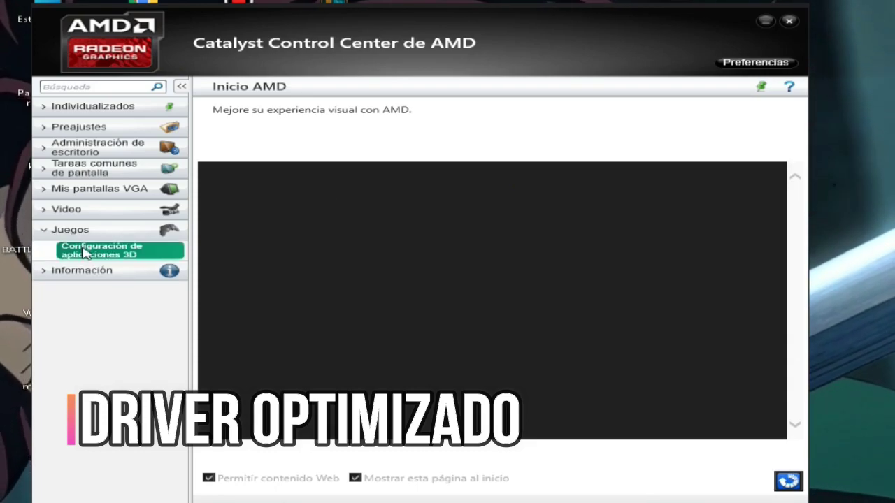
click(86, 250)
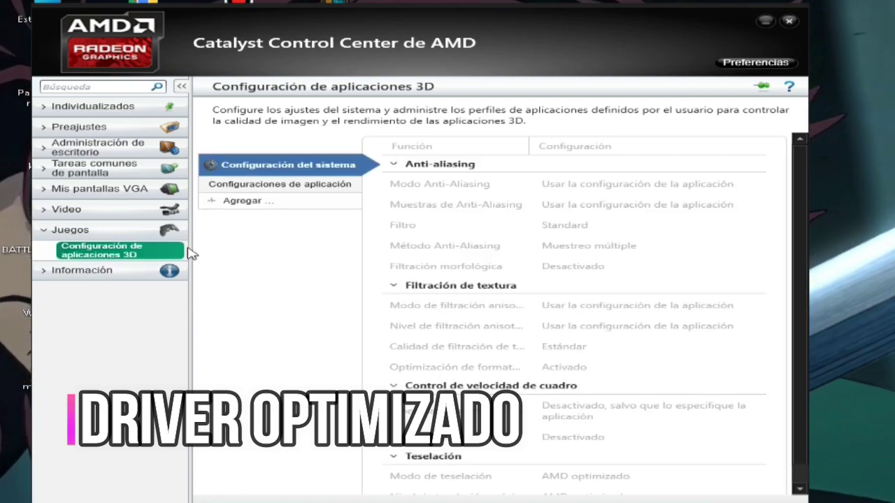
- Add an application profile for GTA5.exe from Archivos de programa\Grand Theft Auto V on SYSTEM (C:), overriding AMD's predefined profile
click(249, 201)
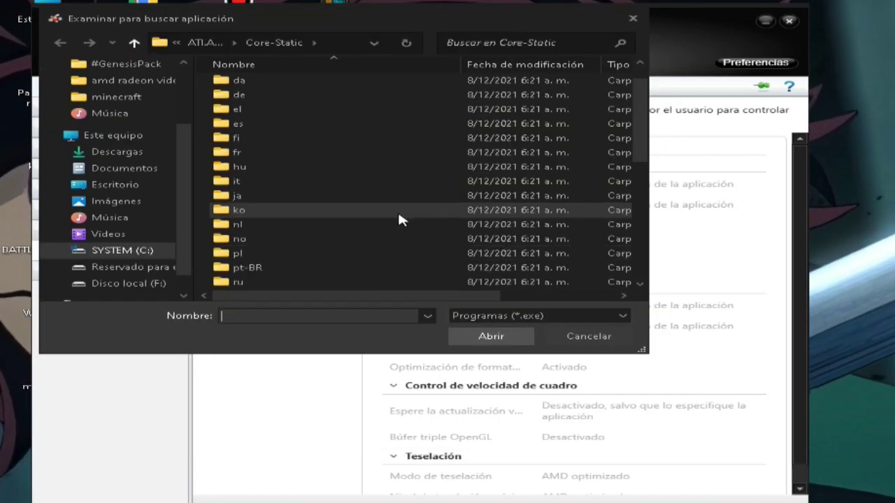
scroll(398, 215, down, 4)
scroll(161, 122, up, 2)
click(116, 91)
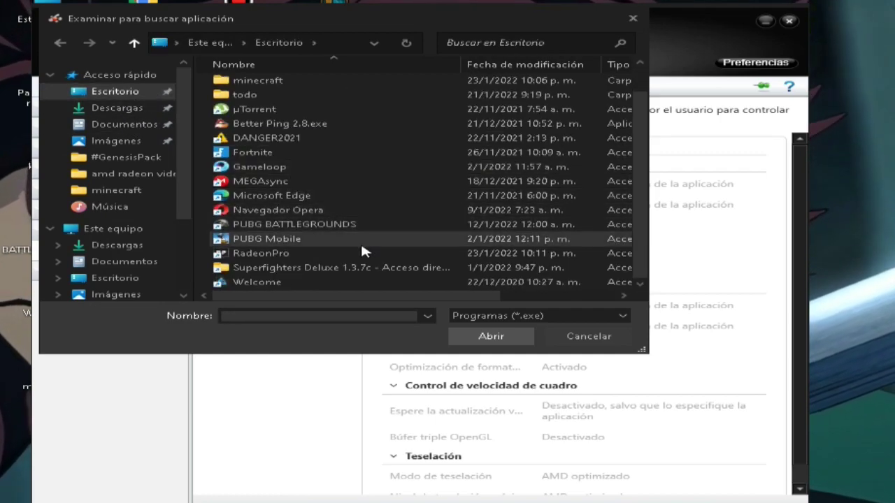
scroll(141, 260, down, 2)
click(140, 255)
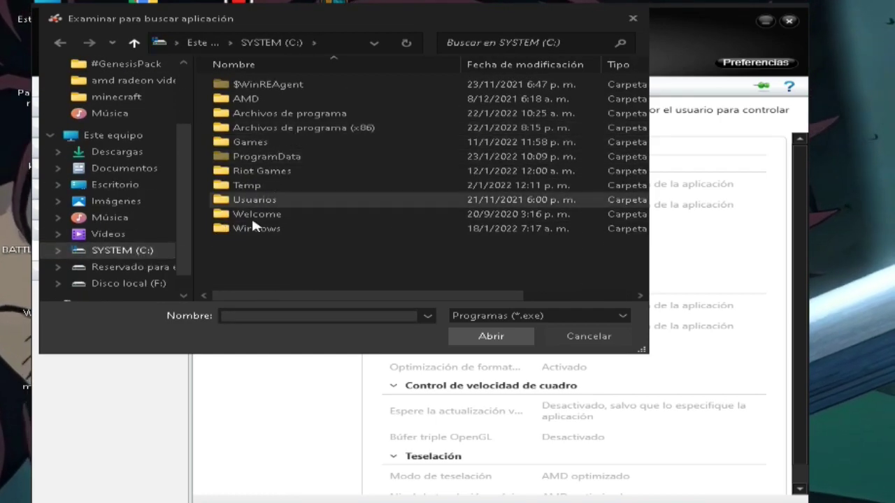
double_click(342, 115)
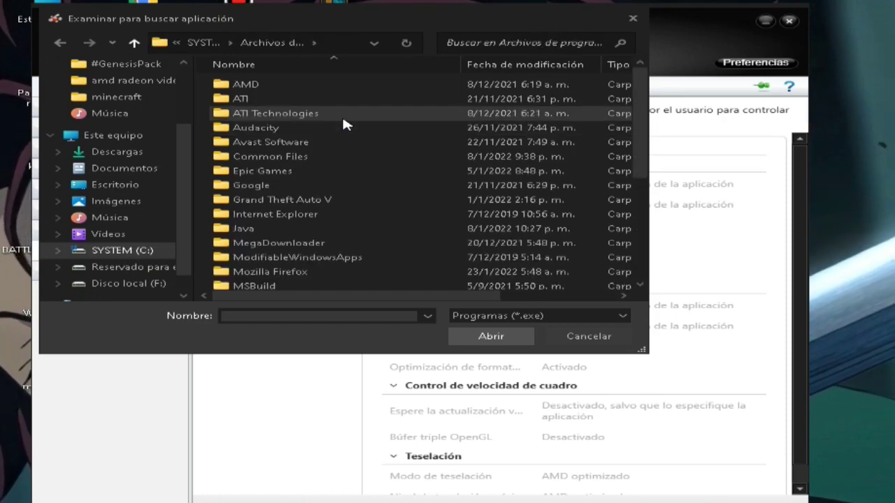
double_click(383, 199)
click(315, 143)
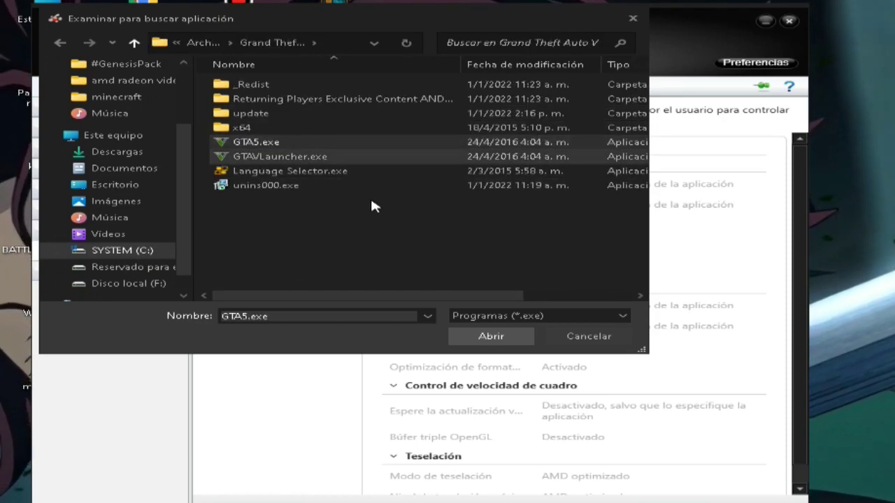
click(487, 336)
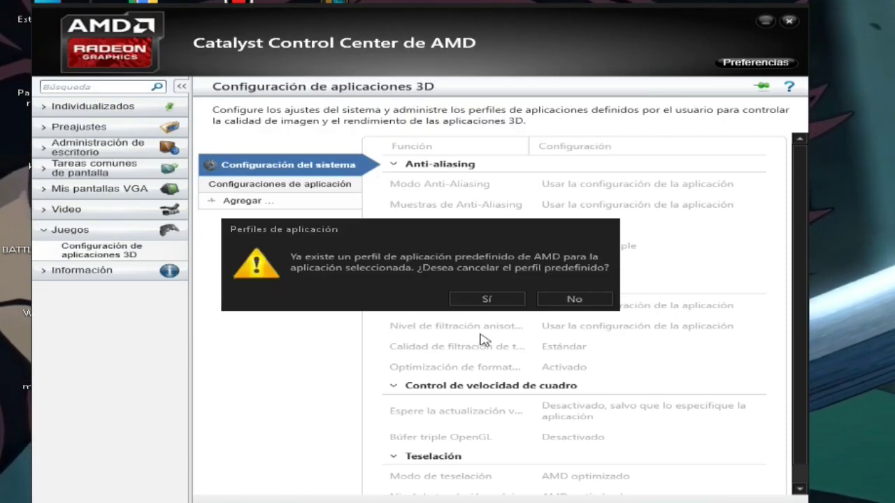
click(488, 299)
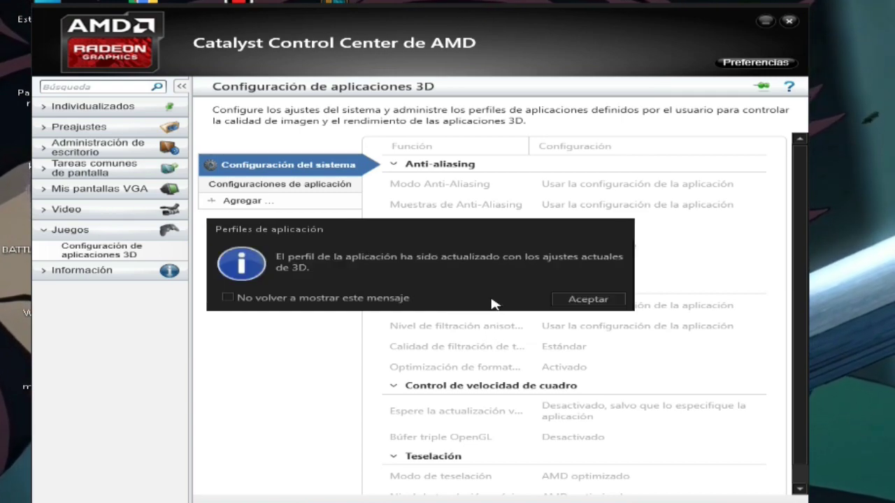
click(570, 302)
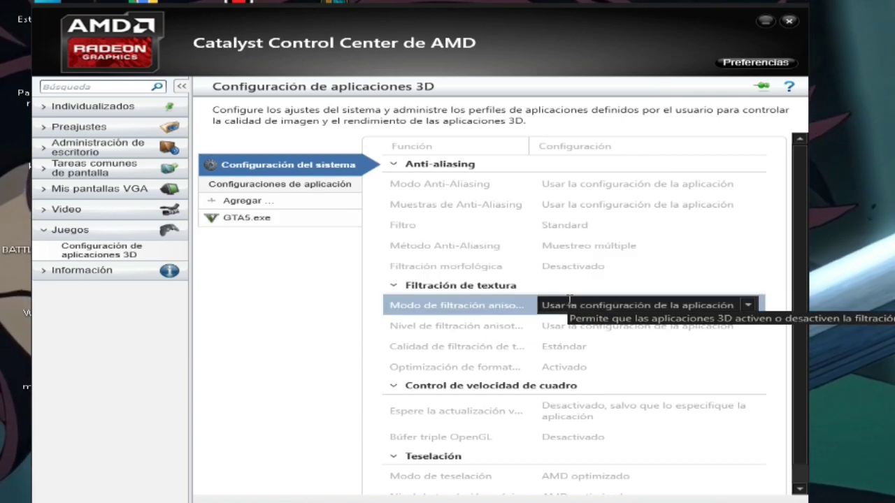
- In the GTA5.exe profile, set the anisotropic filtering mode to Anular la configuración de la aplicación and its level to 2x
click(263, 221)
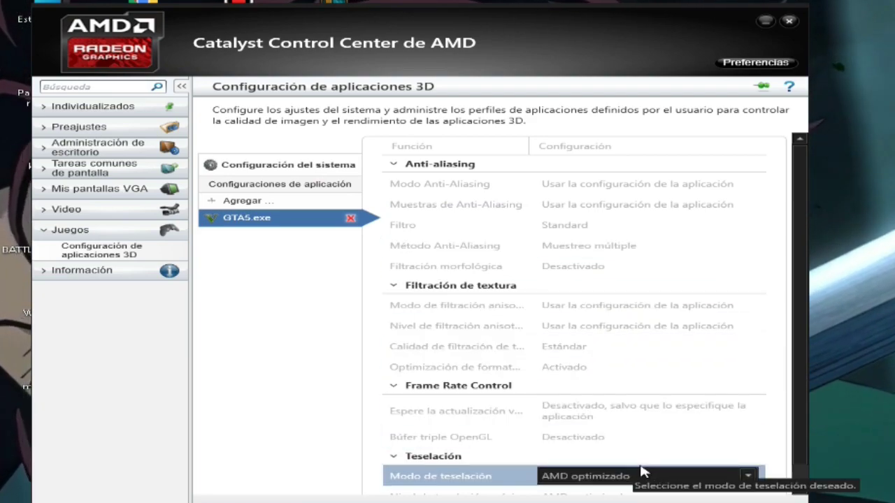
scroll(691, 458, down, 1)
scroll(647, 389, up, 1)
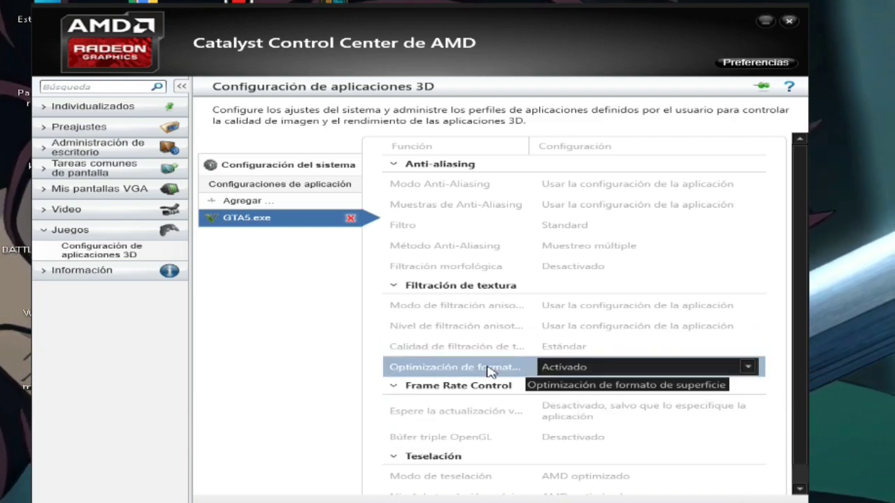
click(577, 329)
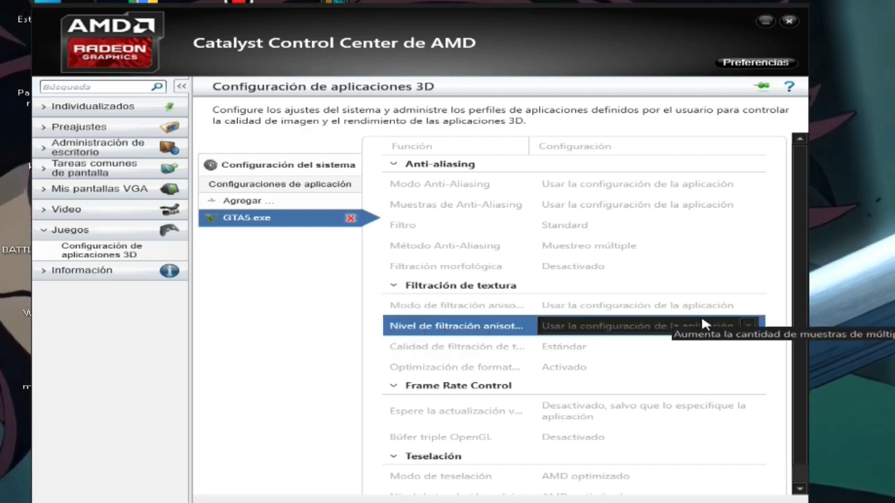
click(745, 305)
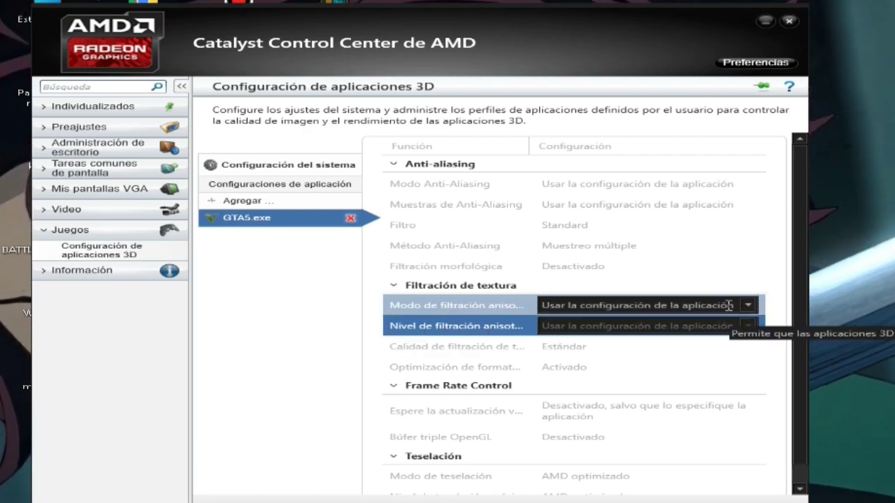
click(747, 306)
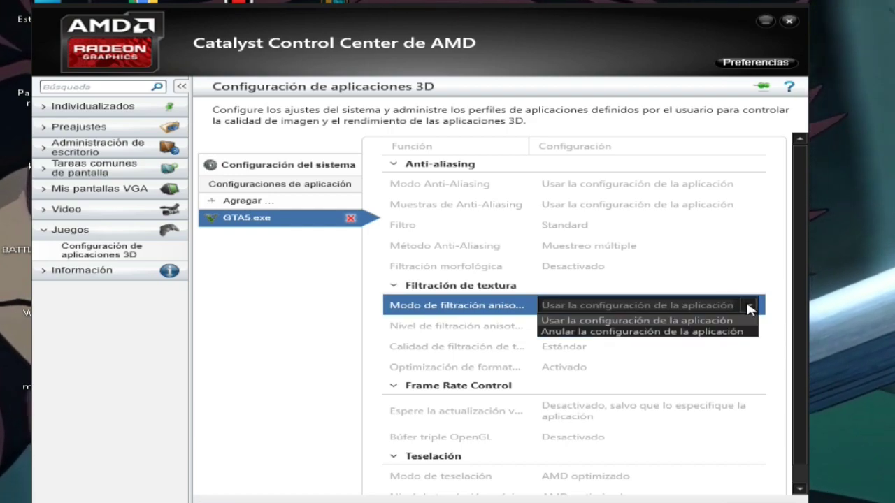
click(658, 333)
click(657, 333)
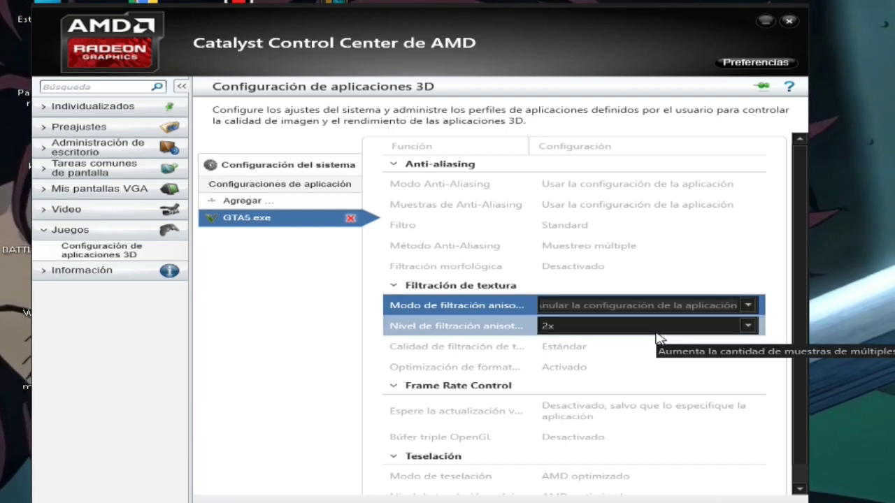
click(748, 326)
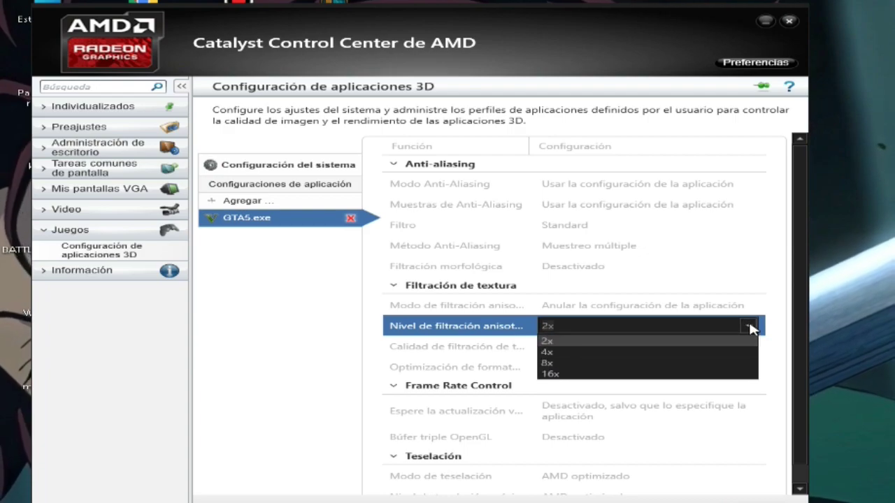
click(714, 341)
- Set the GTA5.exe profile's texture filtering quality to Rendimiento and keep surface format optimization at Activado
click(599, 350)
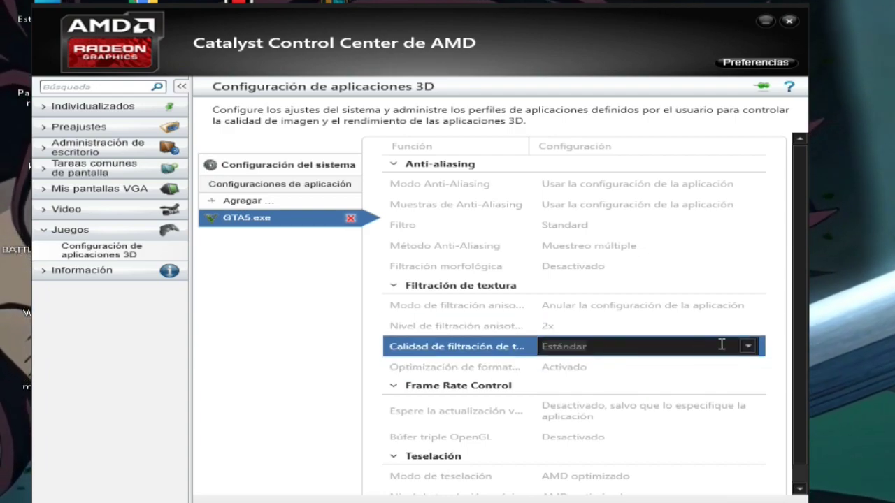
click(747, 346)
click(688, 384)
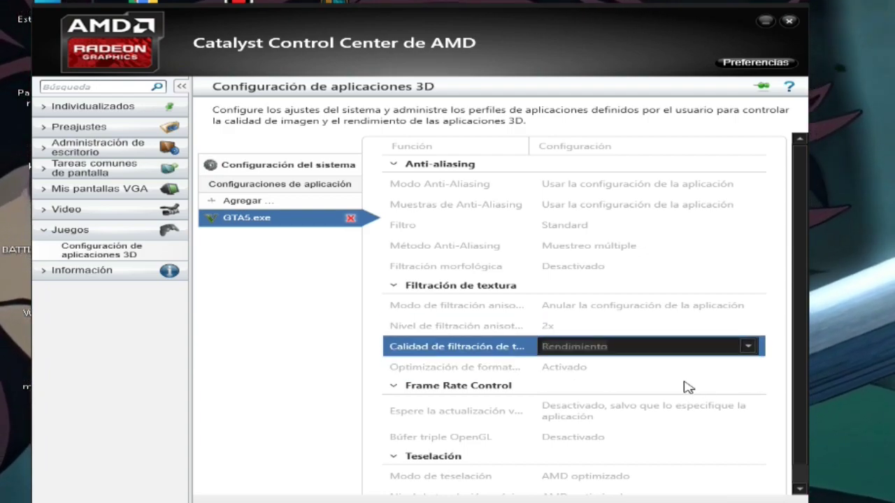
click(603, 368)
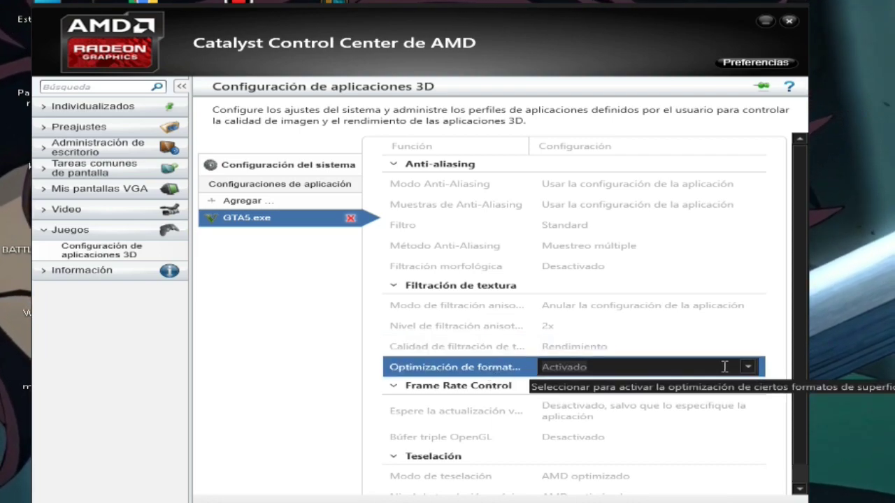
click(747, 366)
click(749, 367)
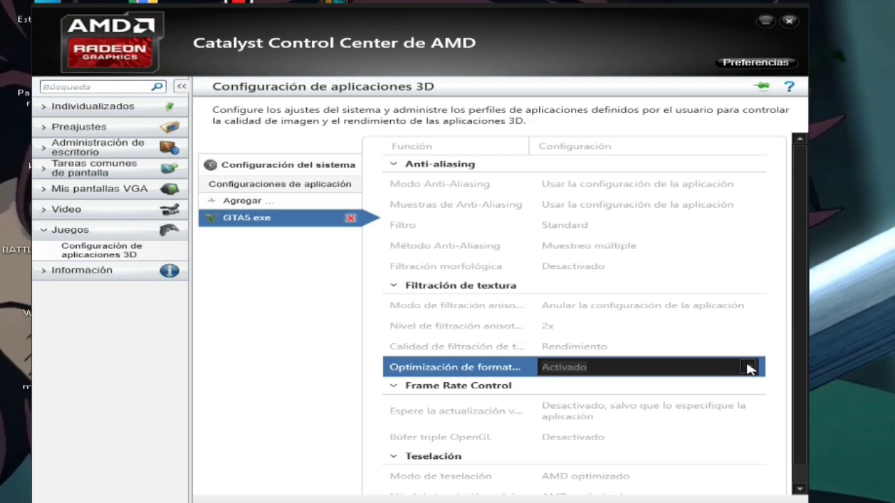
- Check the remaining profile settings, save them over the existing GTA5.exe profile, and close Catalyst Control Center
scroll(695, 435, down, 1)
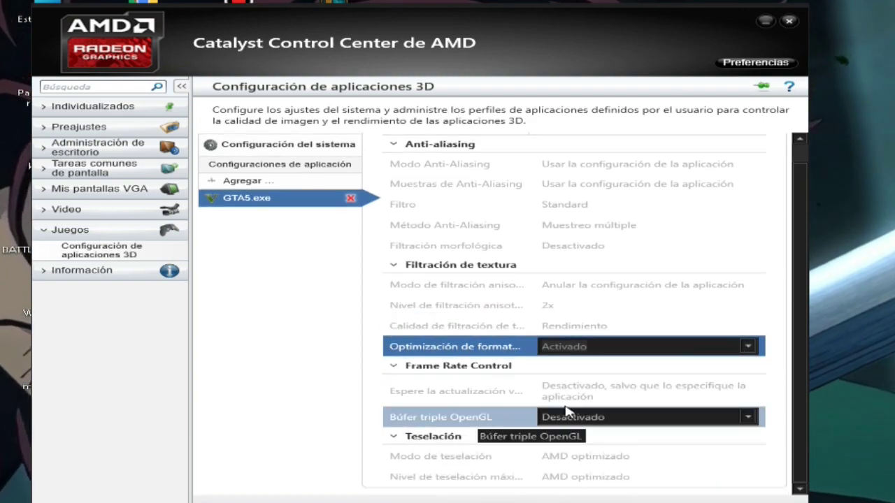
scroll(699, 308, up, 1)
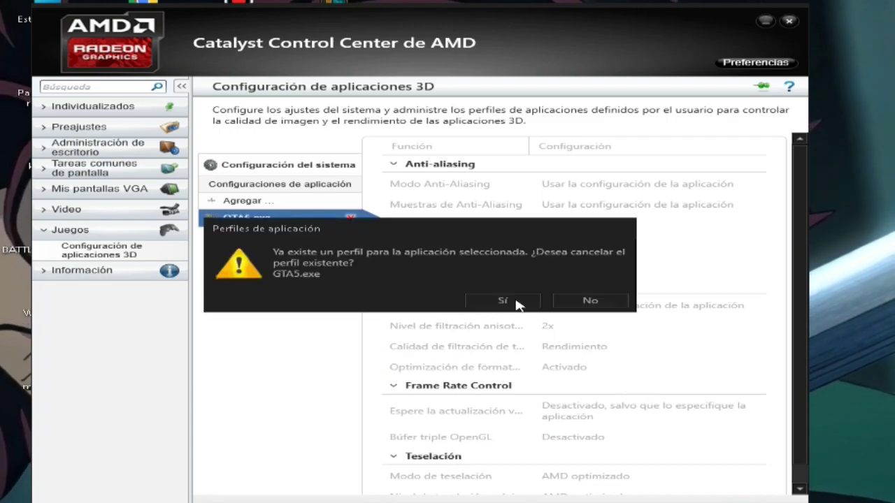
click(515, 304)
click(591, 303)
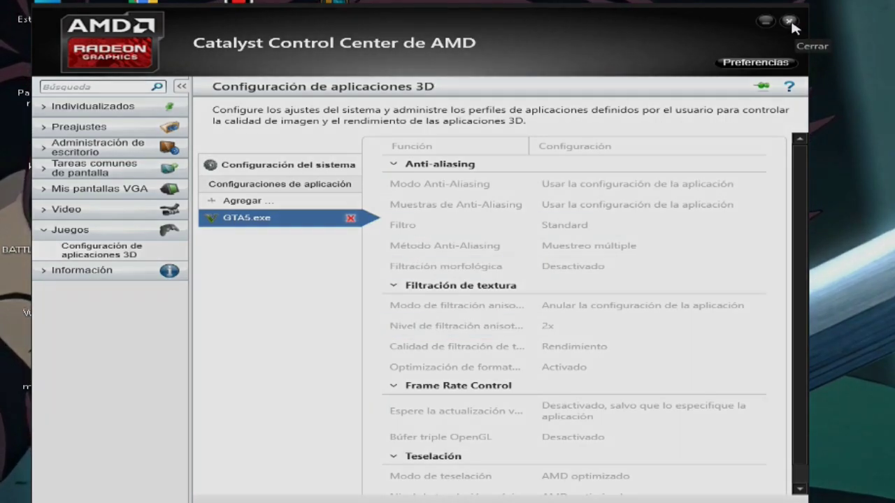
click(792, 26)
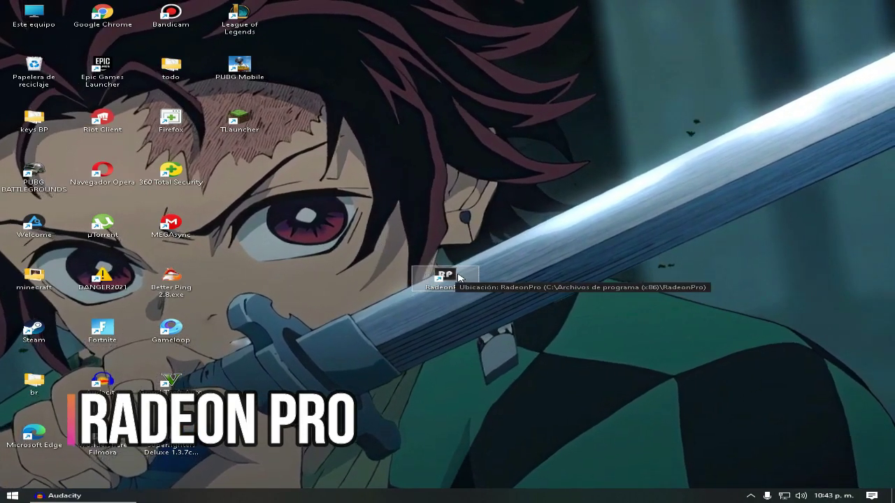
- Switch to RadeonPro and, in the Grand Theft Auto V profile's visual settings, enable tessellation control at Desactivar Tesselacion
double_click(458, 277)
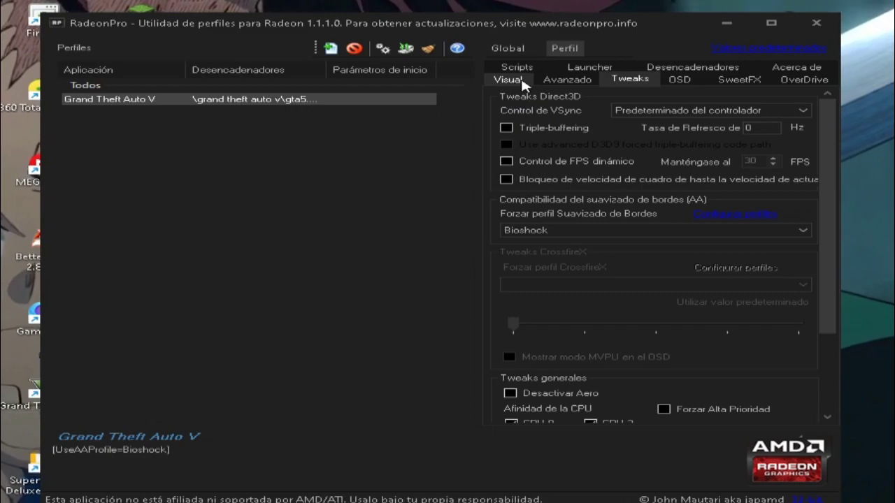
click(523, 82)
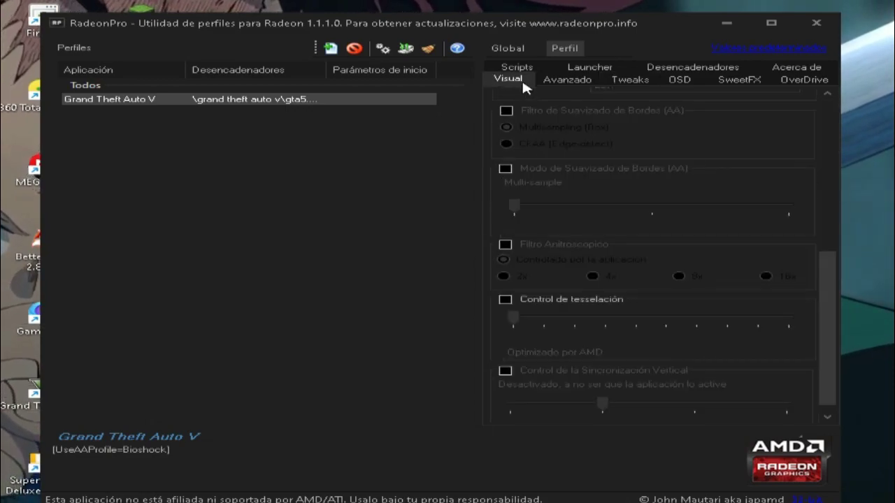
scroll(638, 184, down, 1)
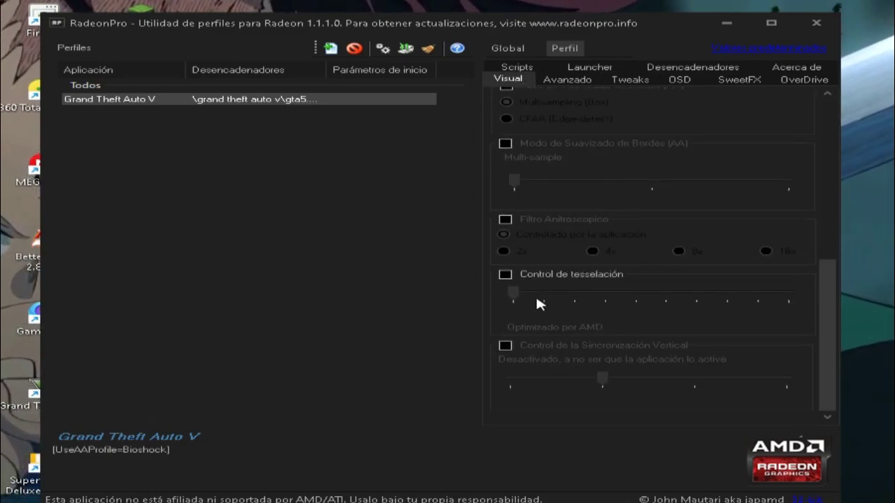
click(535, 274)
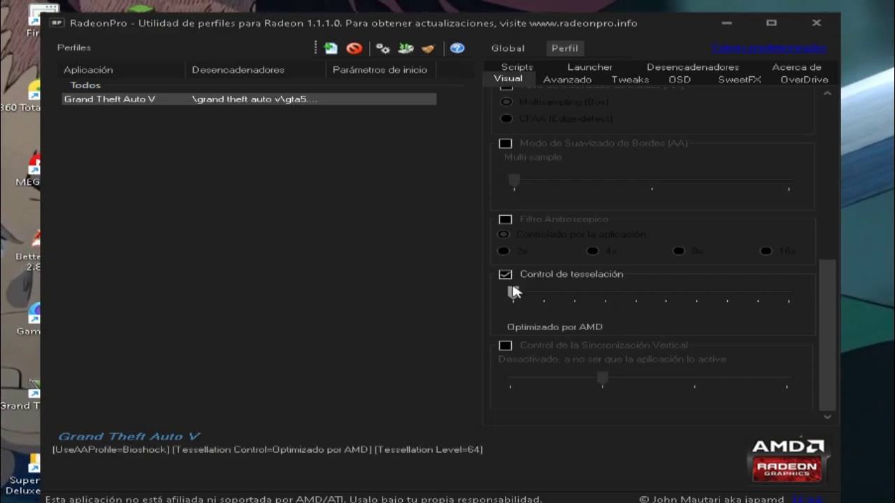
drag(517, 296, 571, 295)
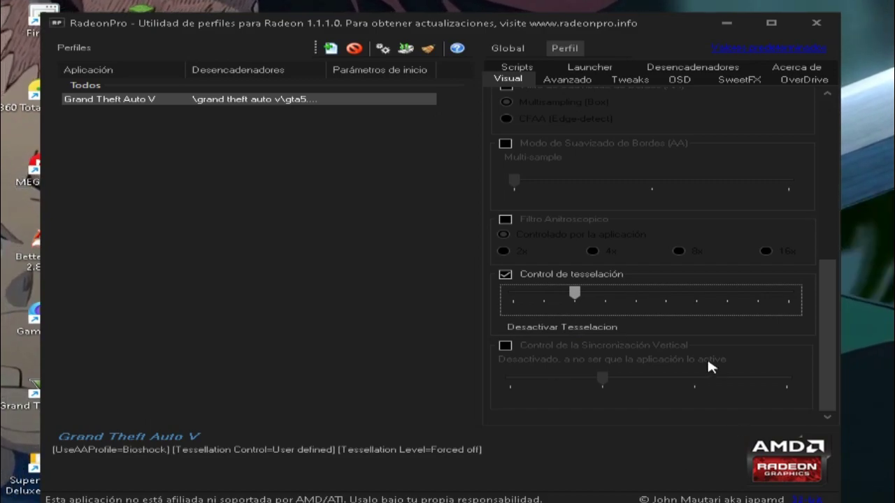
- Enable vertical sync control for Grand Theft Auto V at Siempre Desactivado, and change the tessellation level to 6x
click(507, 344)
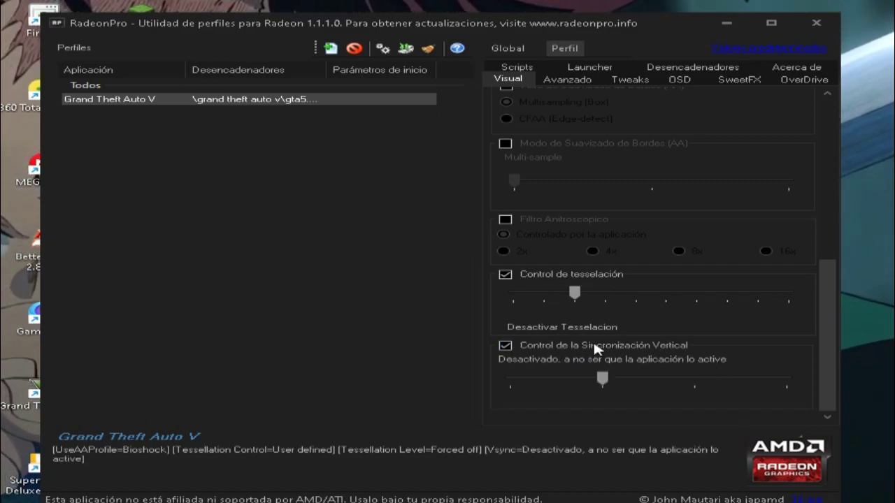
drag(602, 378, 519, 378)
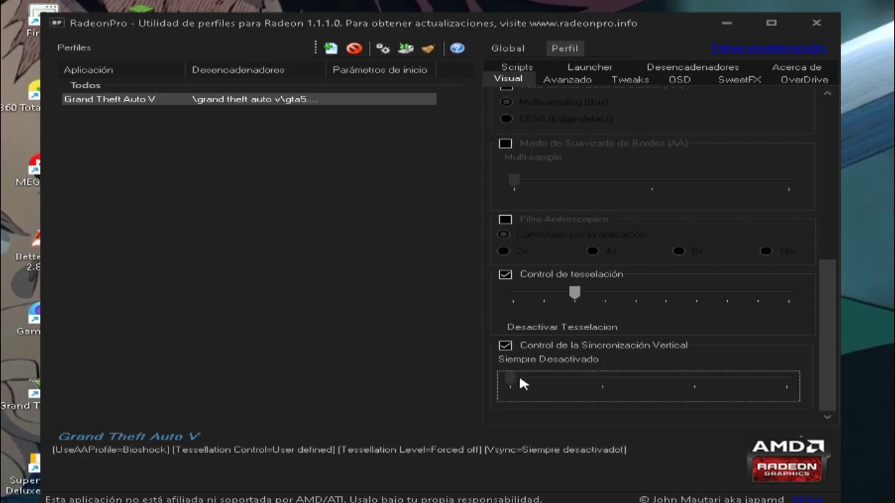
click(757, 308)
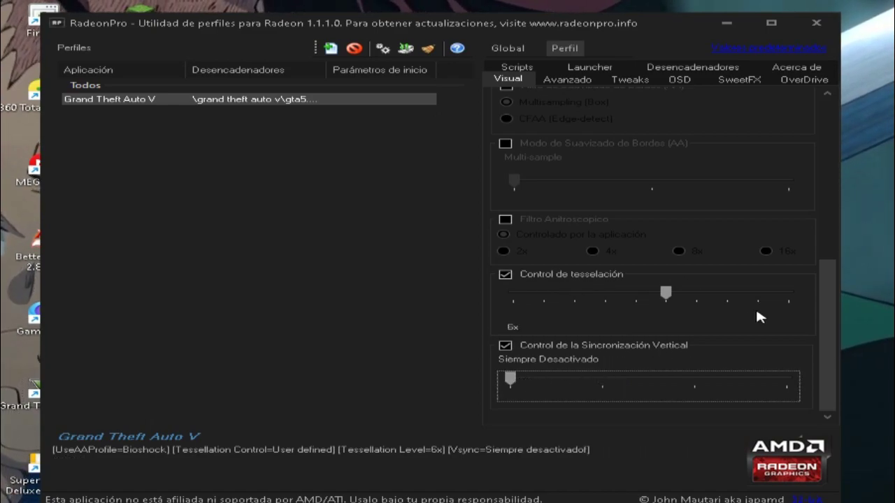
- Set the refresh rate to 75 Hz in the Direct3D tweaks of the Grand Theft Auto V profile
drag(818, 294, 809, 134)
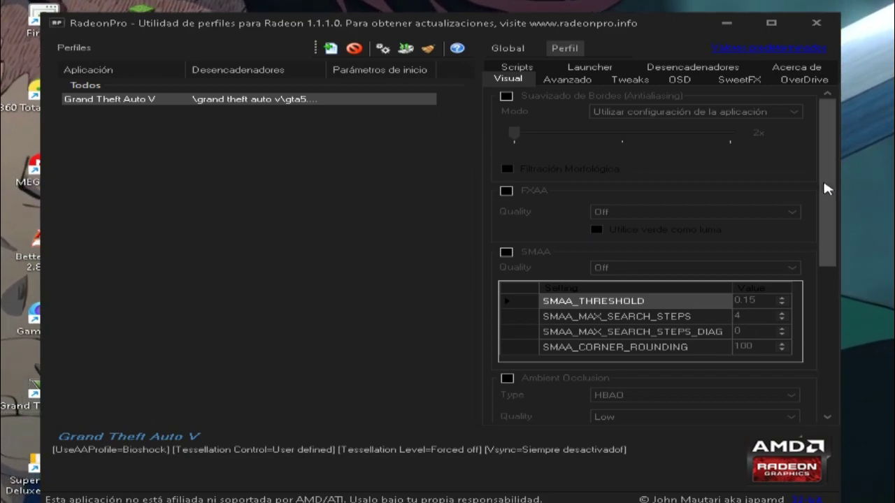
click(587, 82)
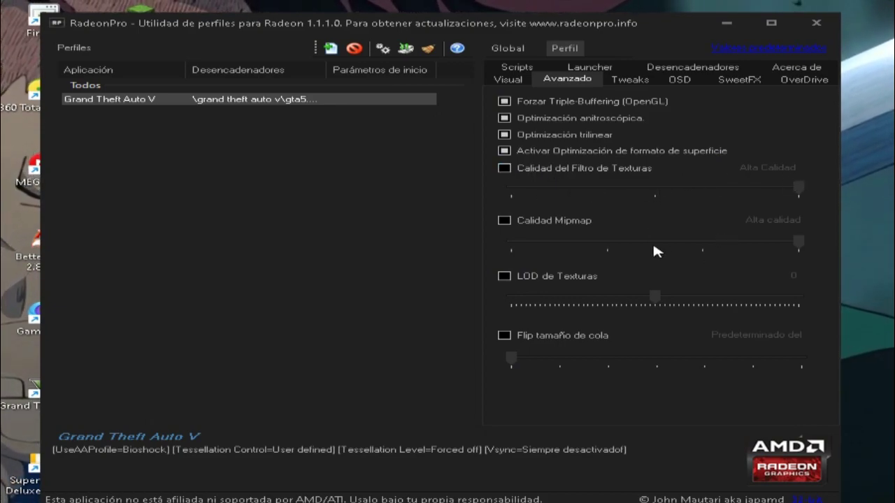
click(631, 79)
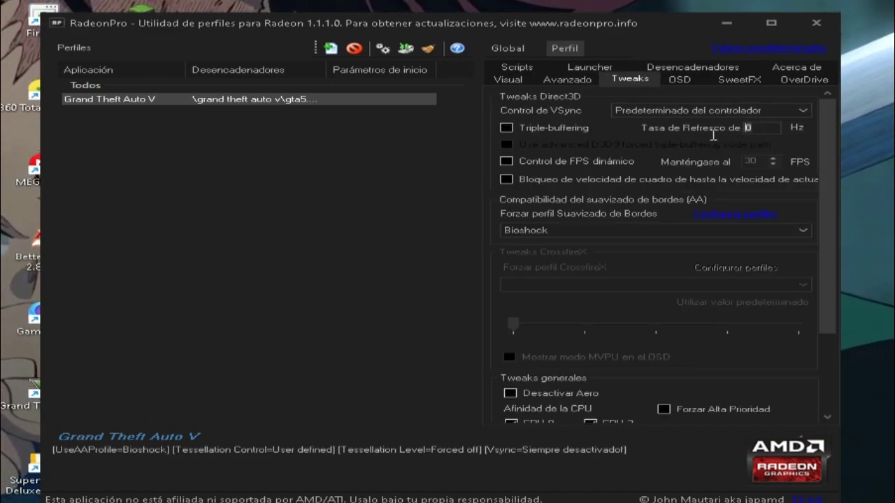
click(762, 127)
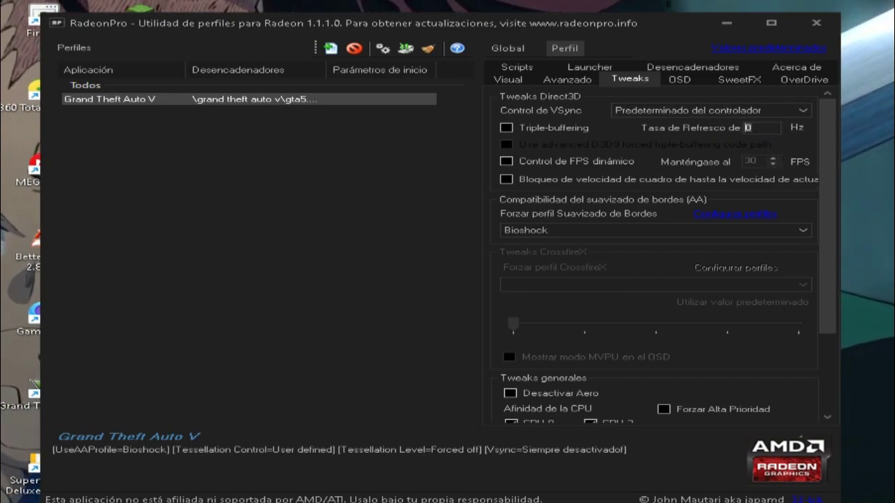
text(75)
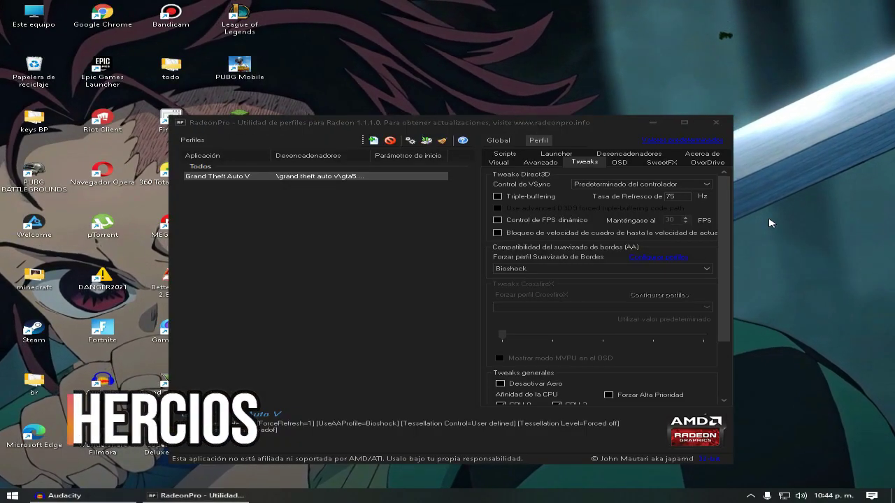
- Check the monitor's refresh rate in the Windows advanced display settings, and close the settings window
right_click(768, 223)
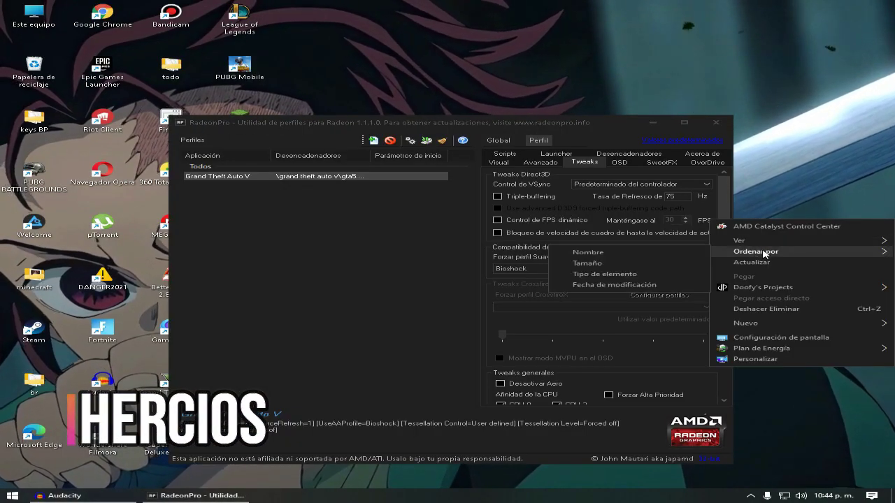
click(779, 339)
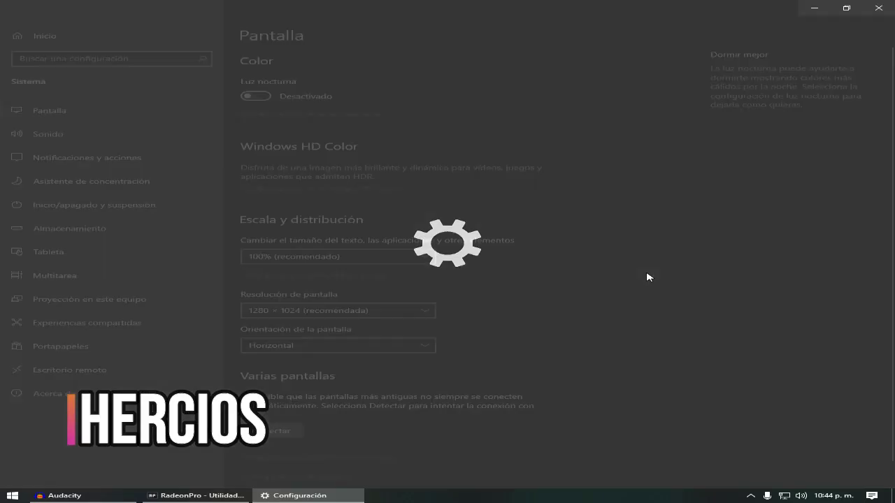
scroll(418, 262, down, 1)
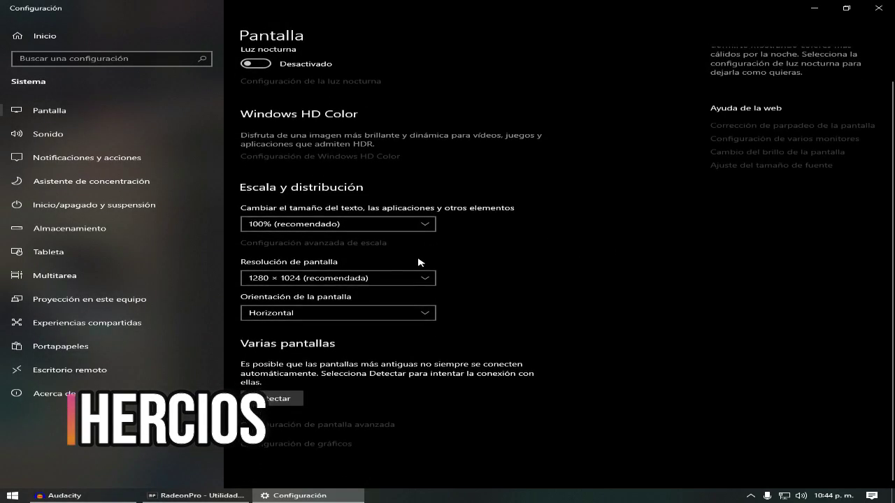
click(323, 428)
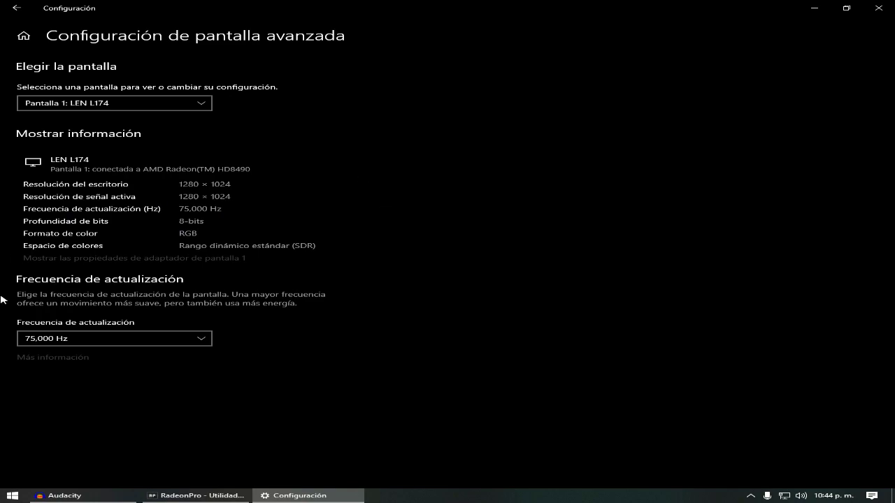
click(878, 7)
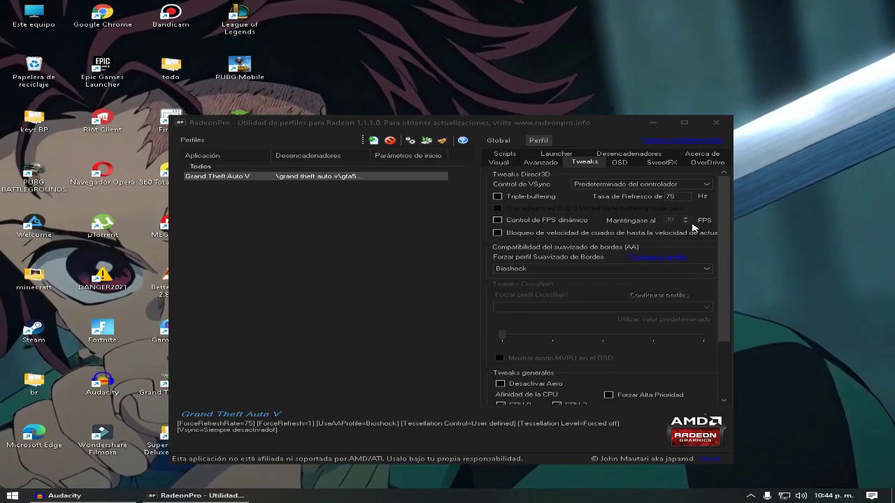
- Enable Forzar Alta Prioridad in the profile's general tweaks and clear the forced anti-aliasing profile
scroll(694, 228, down, 2)
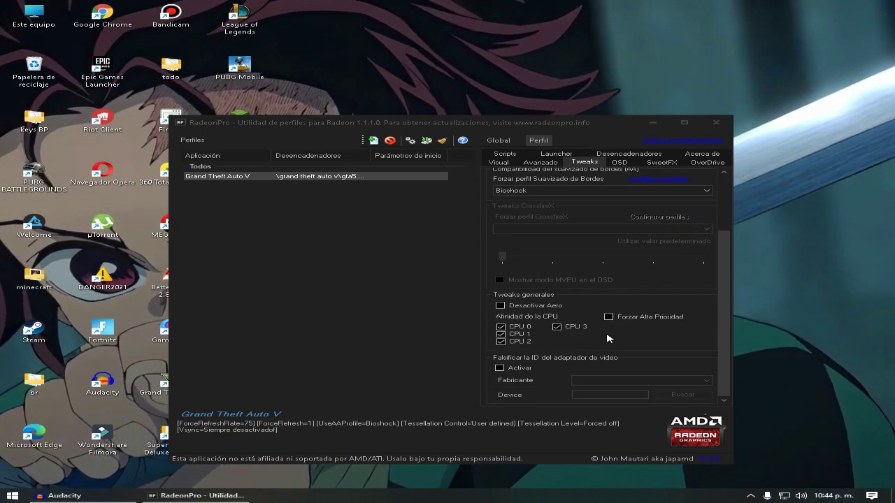
scroll(615, 339, up, 1)
click(610, 371)
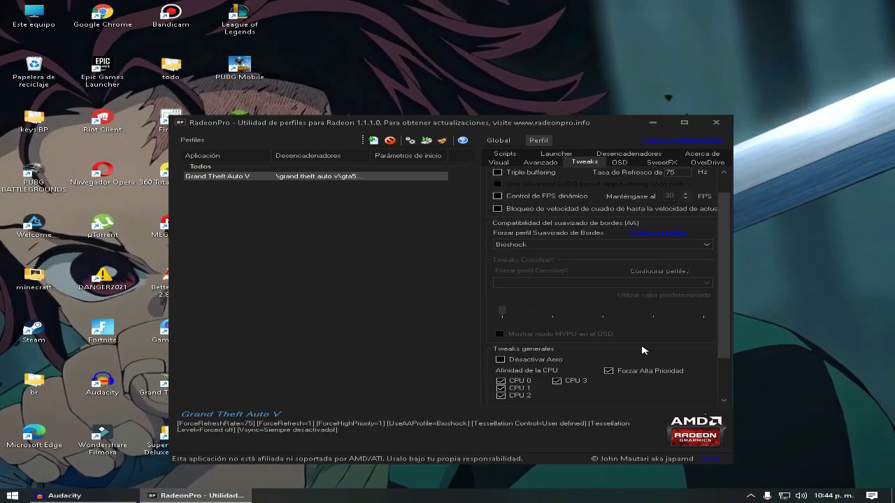
scroll(647, 326, down, 1)
scroll(629, 280, up, 3)
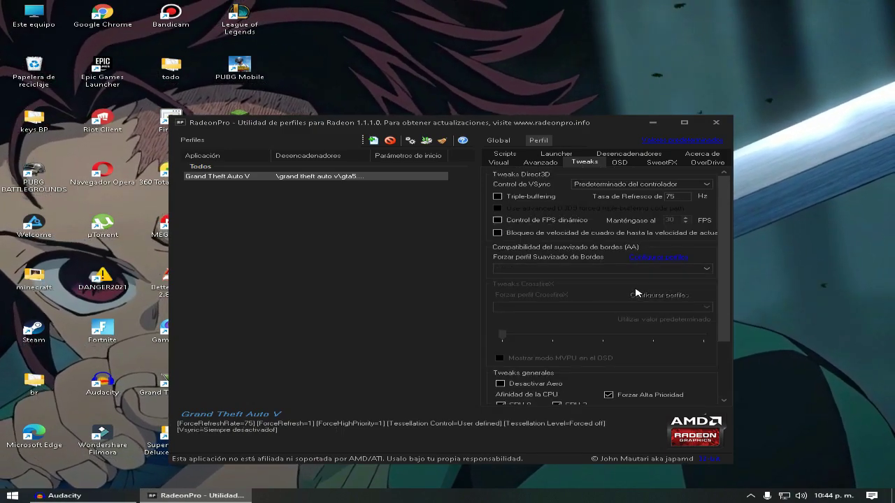
- Review the profile's OSD, SweetFX, OverDrive and visual settings, and view the actions available for the Grand Theft Auto V entry
click(619, 162)
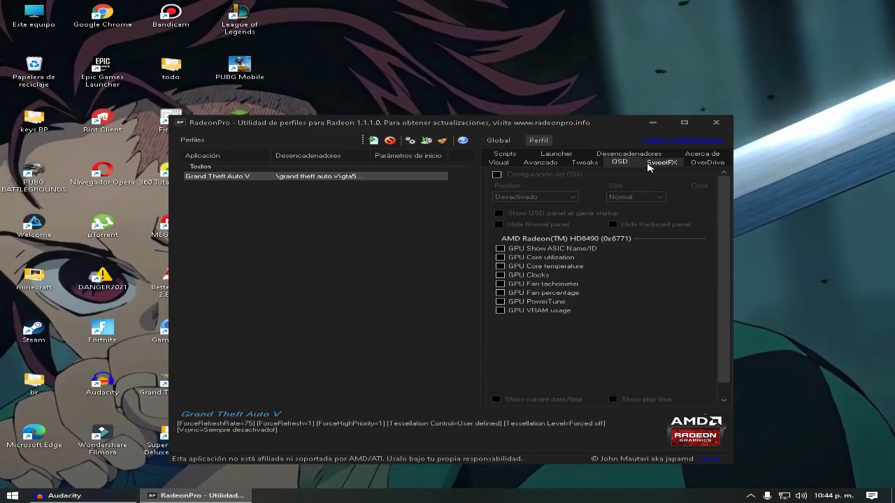
click(648, 163)
click(708, 161)
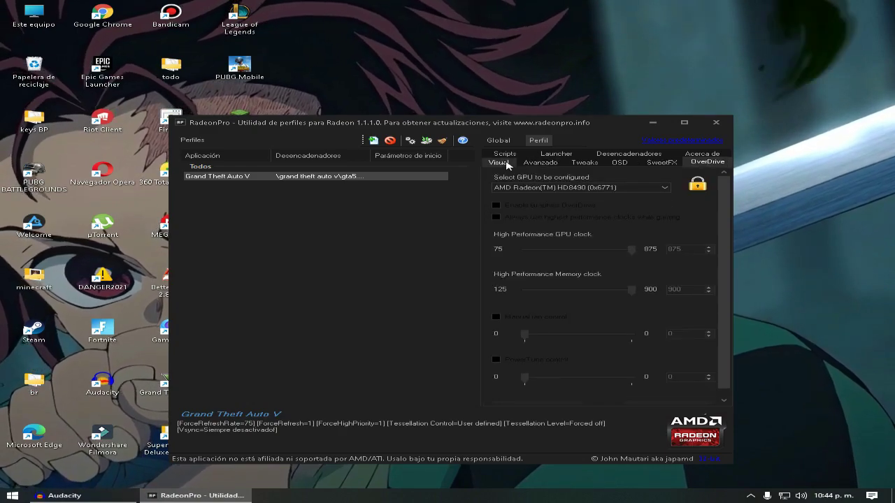
click(506, 163)
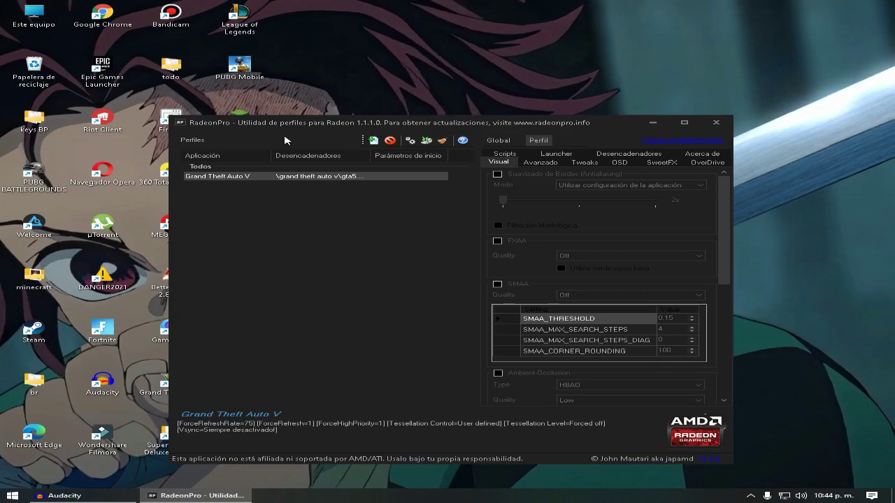
right_click(311, 178)
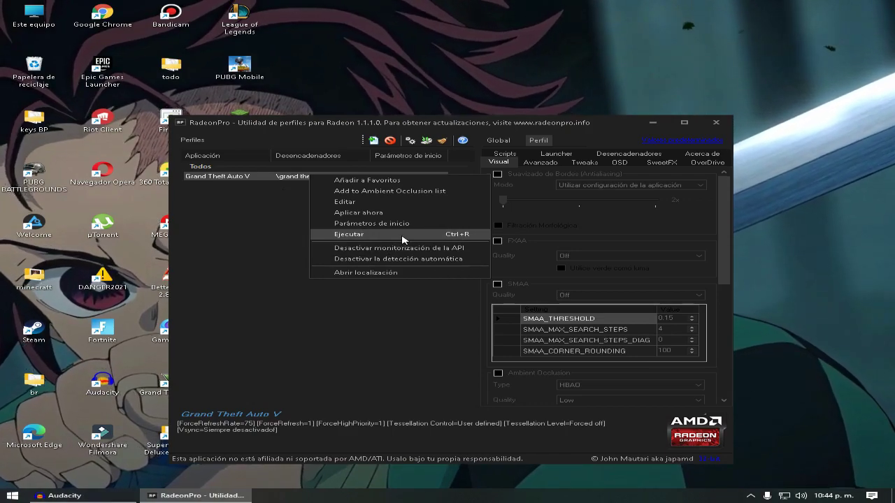
click(256, 231)
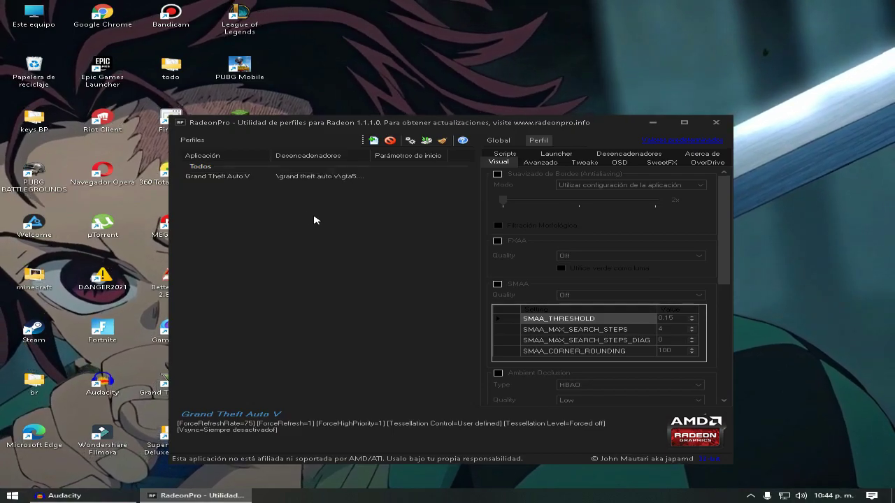